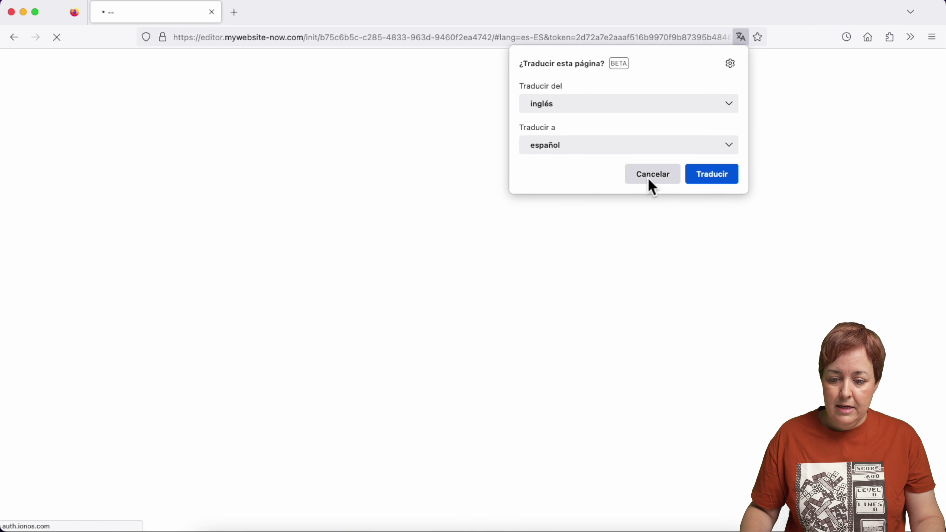
Step: Dismiss the page translation offer and change the site theme's Tono 3 colour to purple 8f40ff
click(648, 178)
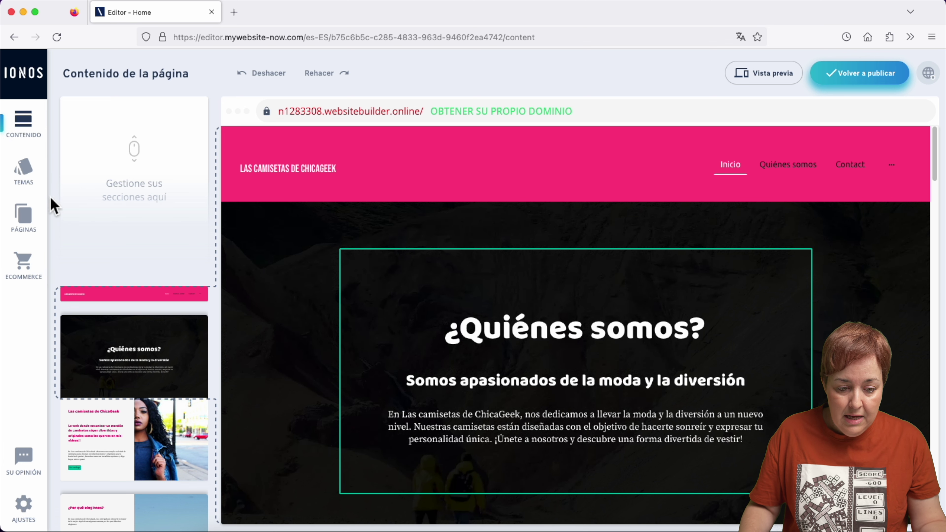
click(36, 179)
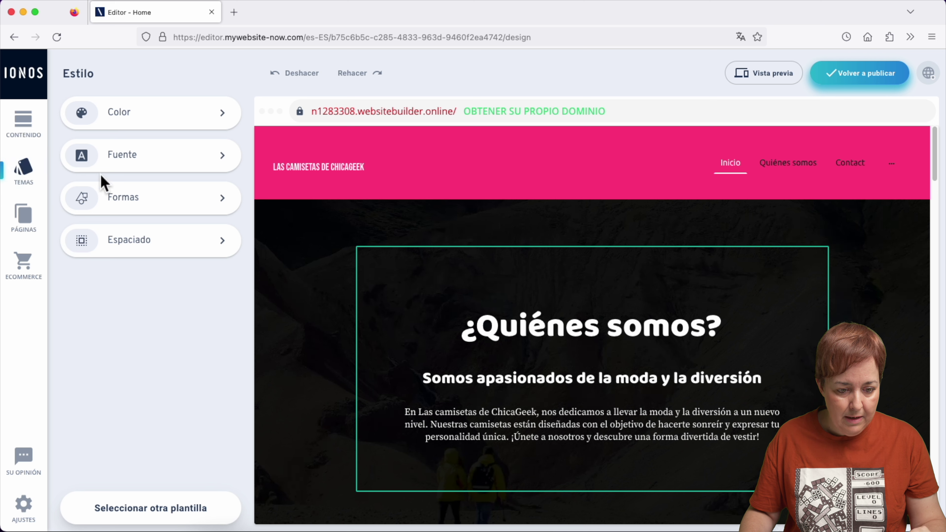
click(180, 125)
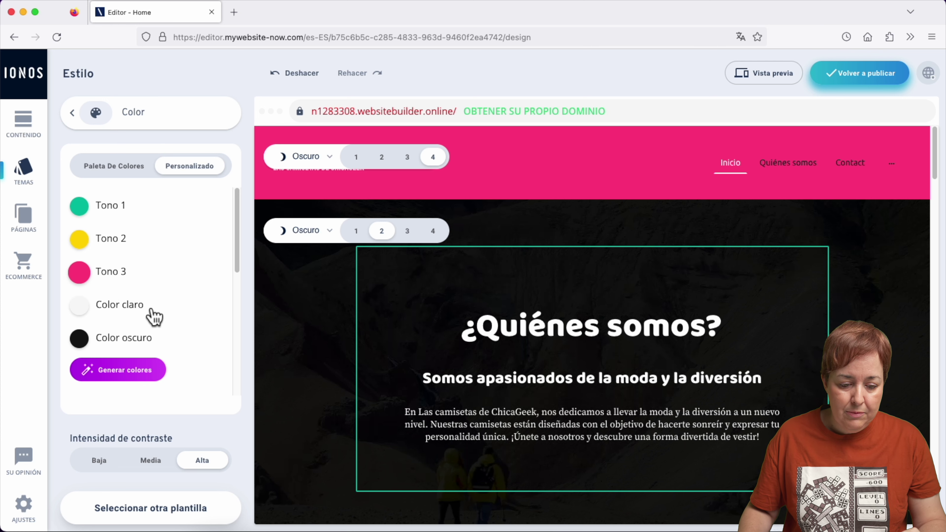
click(118, 277)
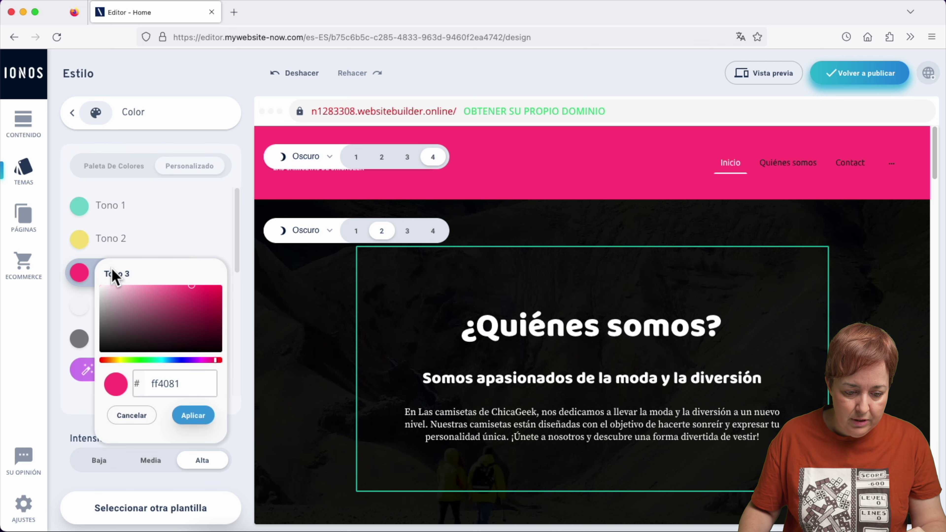
drag(218, 362, 190, 363)
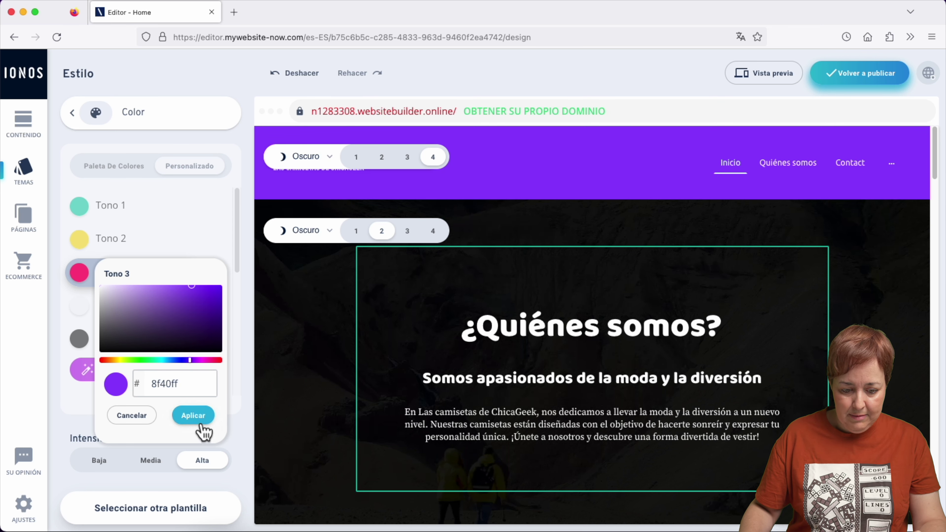
click(198, 417)
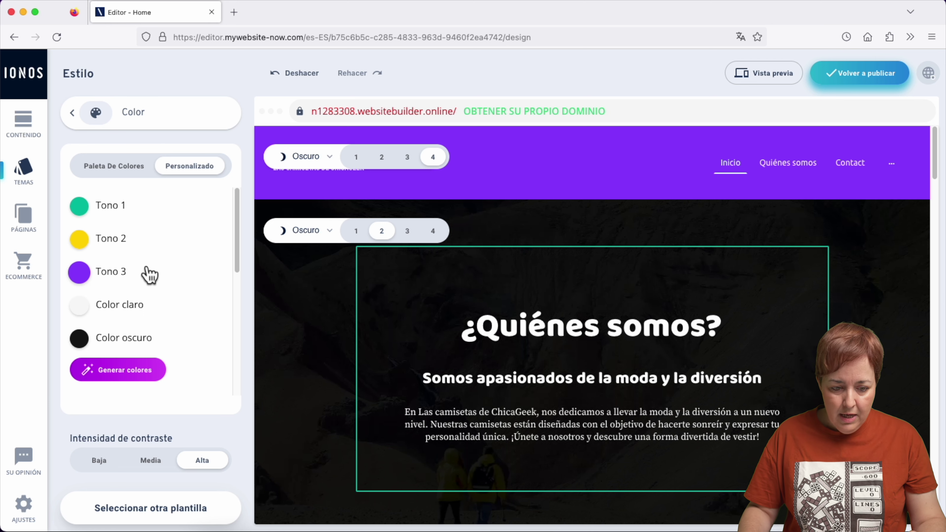
click(76, 112)
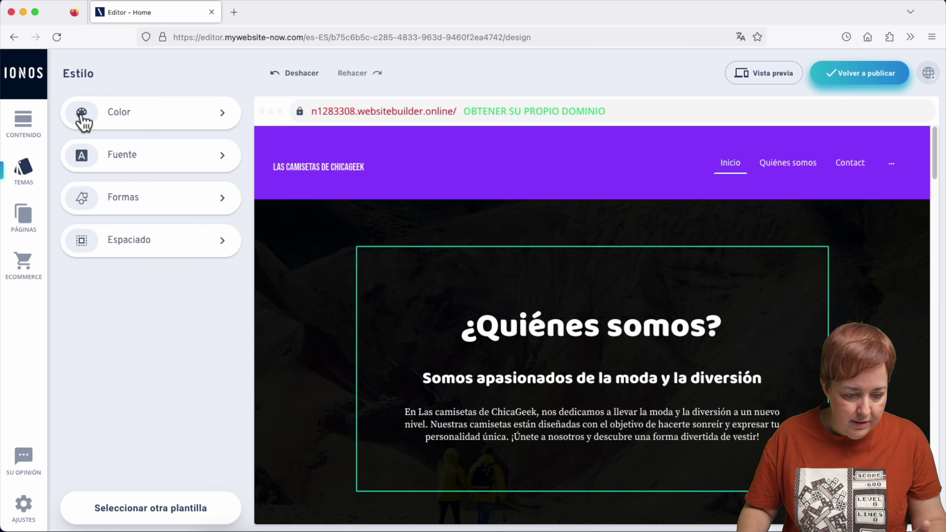
Step: Try the Merriweather/Arial, Poppins/Poppins and IstokWeb/Lora font pairings, and set the site's fonts to Poppins with OpenSans
click(191, 169)
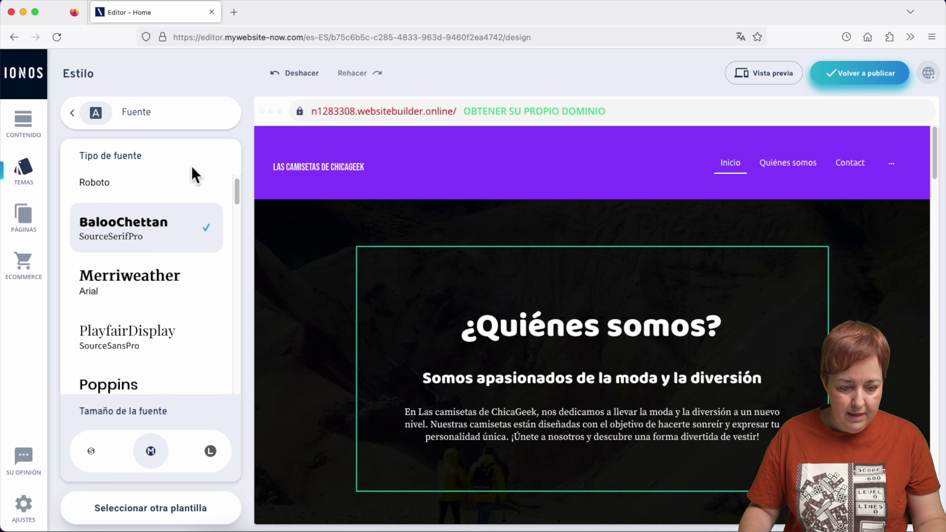
click(141, 294)
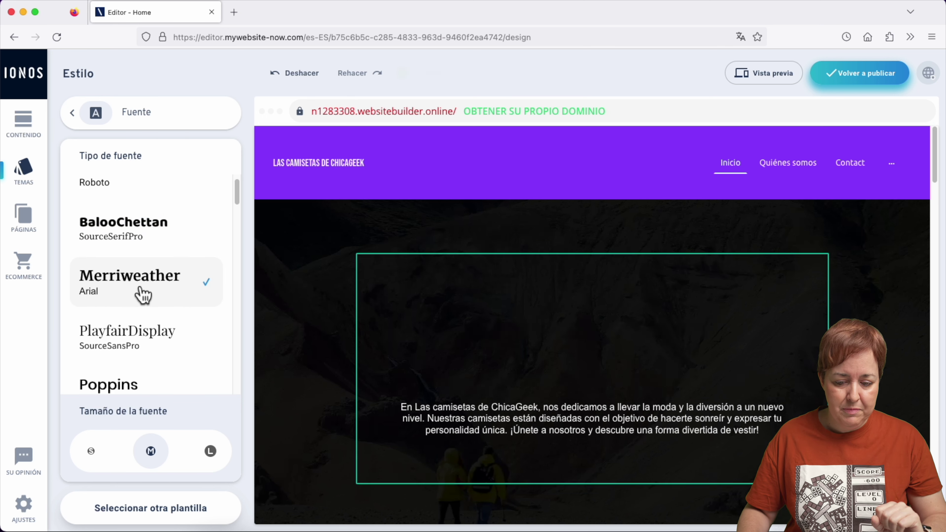
scroll(175, 328, down, 3)
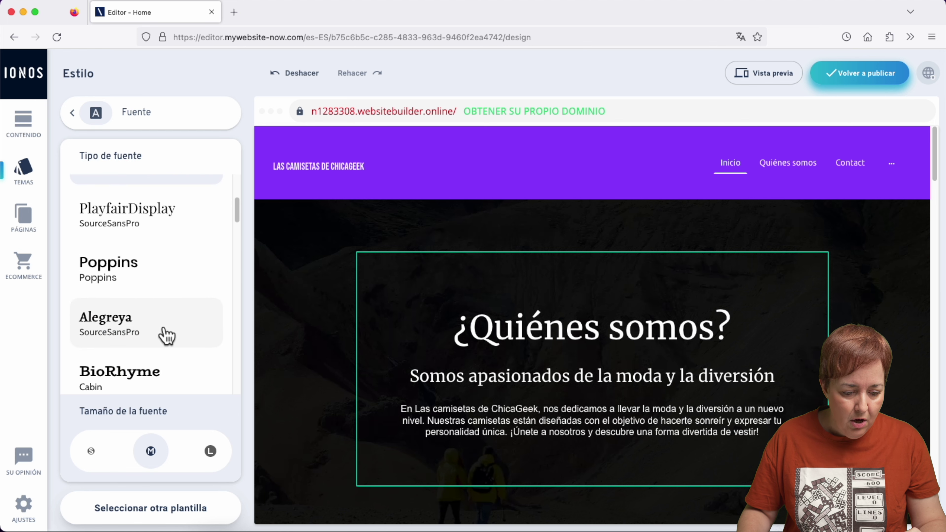
click(131, 281)
scroll(196, 306, down, 3)
scroll(197, 304, down, 3)
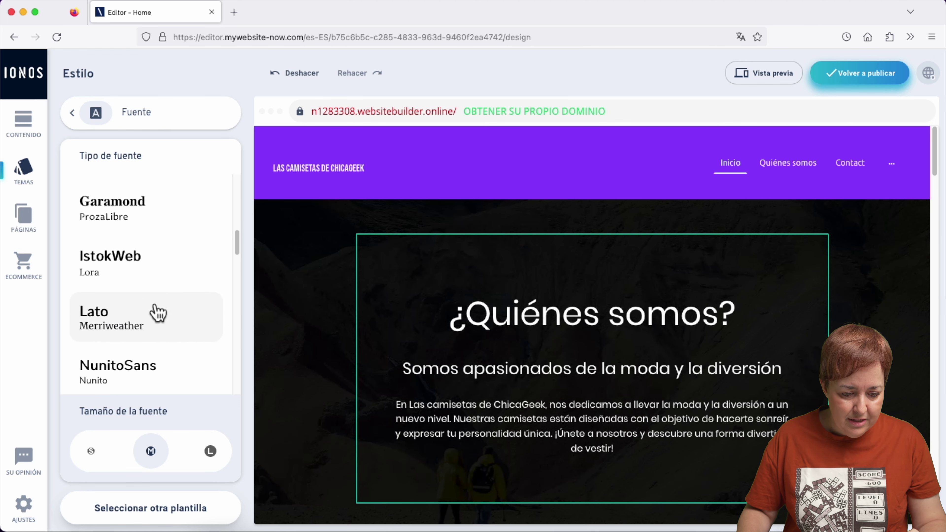
click(150, 265)
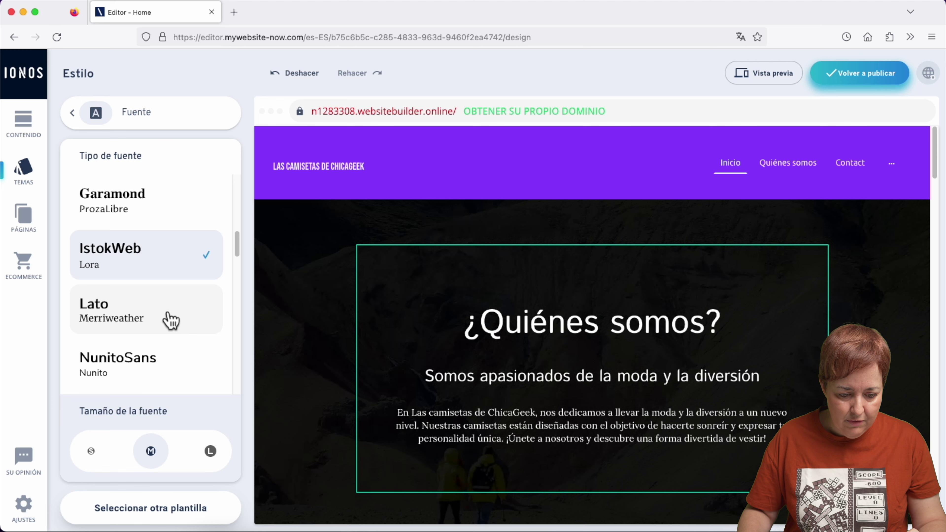
scroll(149, 326, down, 2)
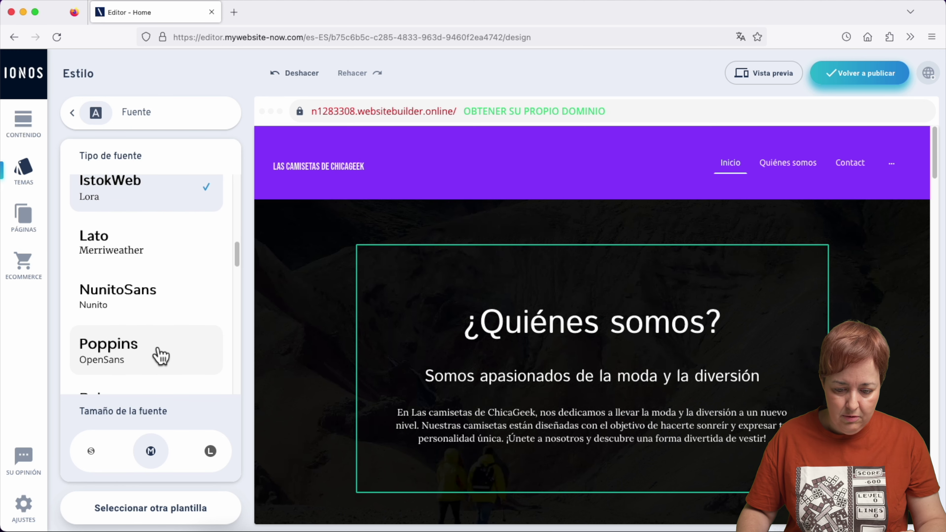
click(159, 357)
scroll(657, 362, down, 2)
Step: Review the headings and body text of the home page sections in the chosen fonts, and leave the font settings
scroll(657, 361, down, 10)
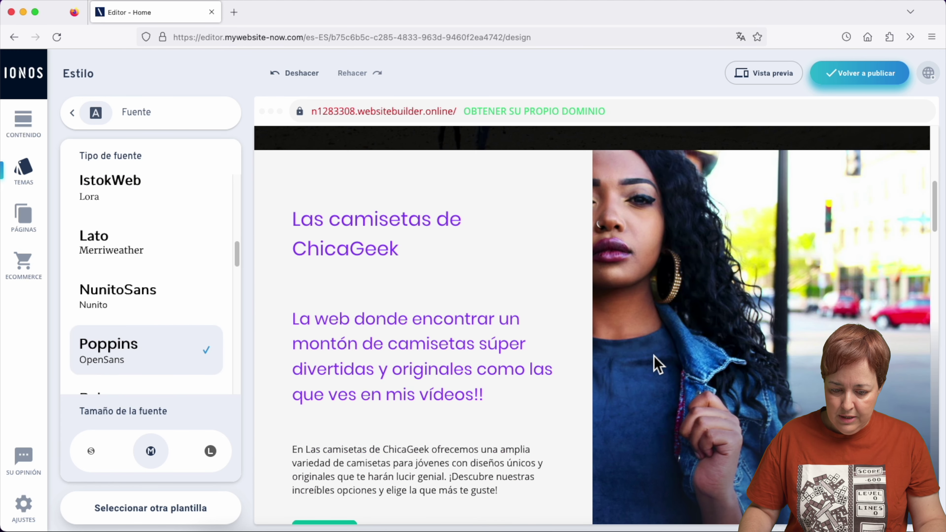
scroll(655, 366, down, 8)
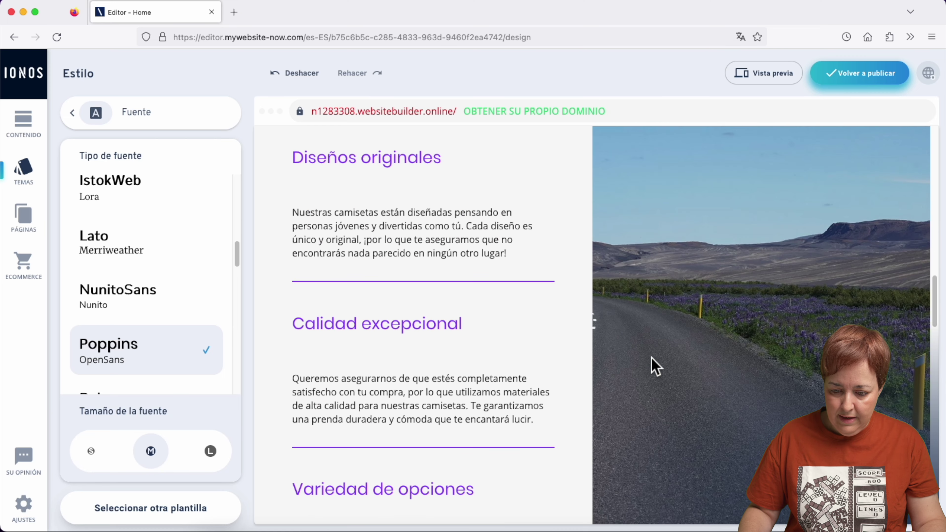
scroll(648, 374, up, 10)
scroll(648, 373, down, 9)
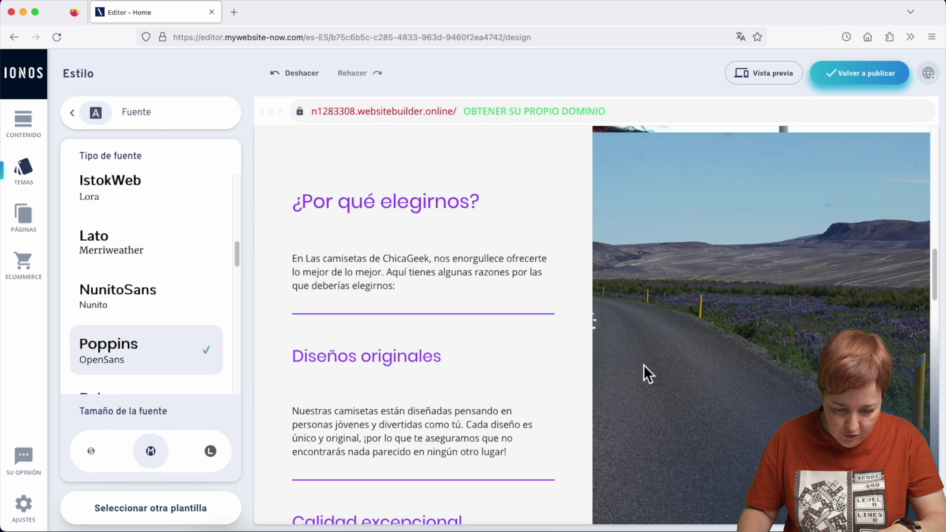
scroll(648, 373, up, 9)
scroll(647, 374, up, 8)
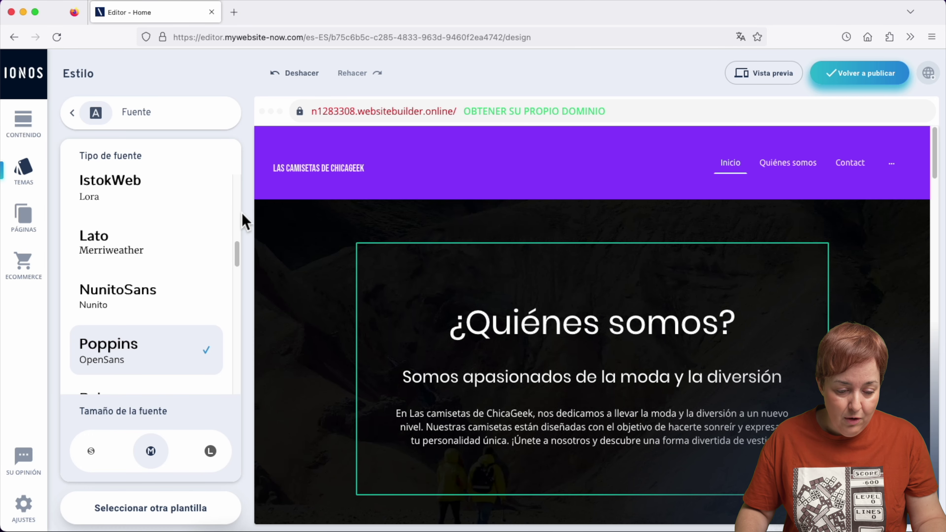
click(75, 113)
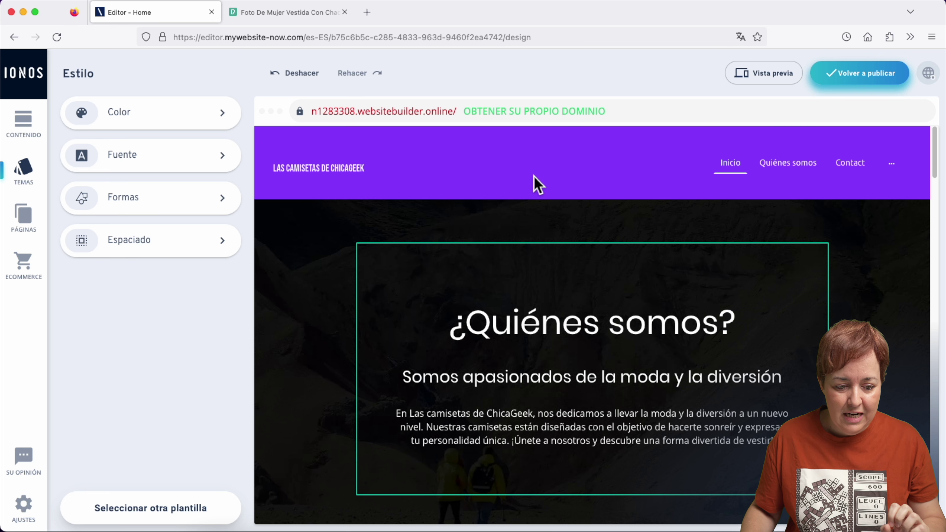
Step: Go through the home page's content sections, examining the introduction, ¿Por qué elegirnos? and statistics sections and their images
click(33, 134)
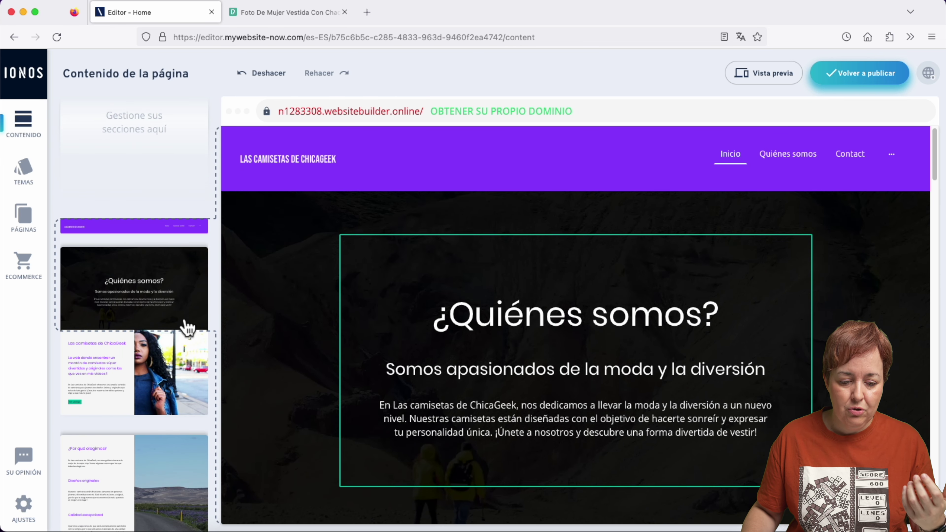
scroll(167, 428, down, 5)
click(171, 433)
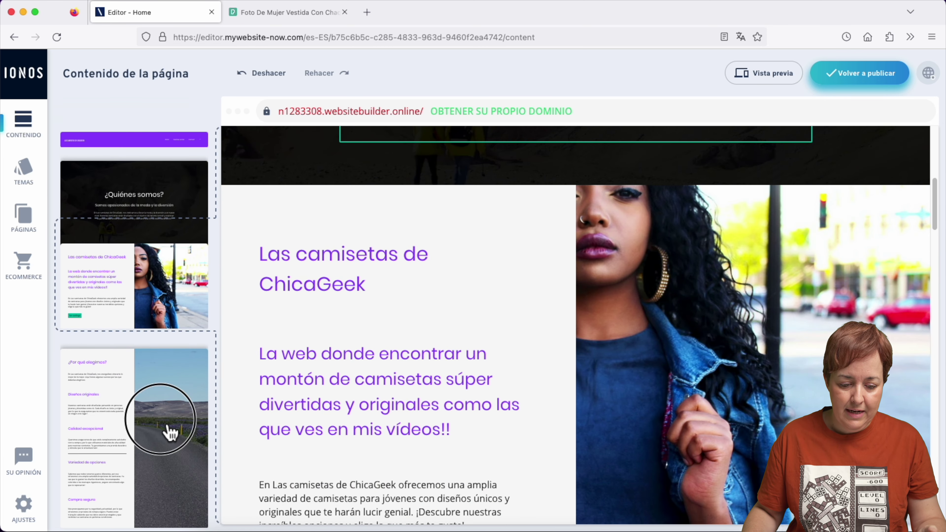
scroll(160, 447, up, 3)
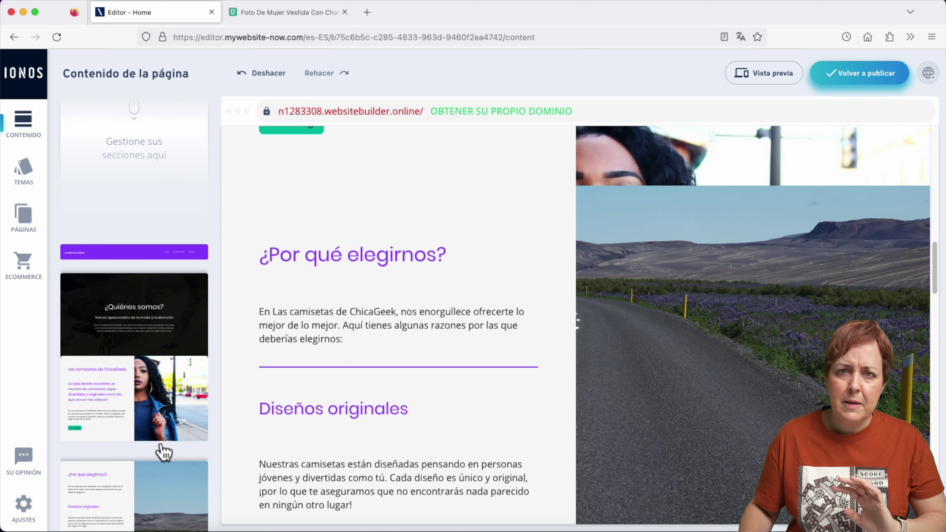
scroll(134, 450, down, 4)
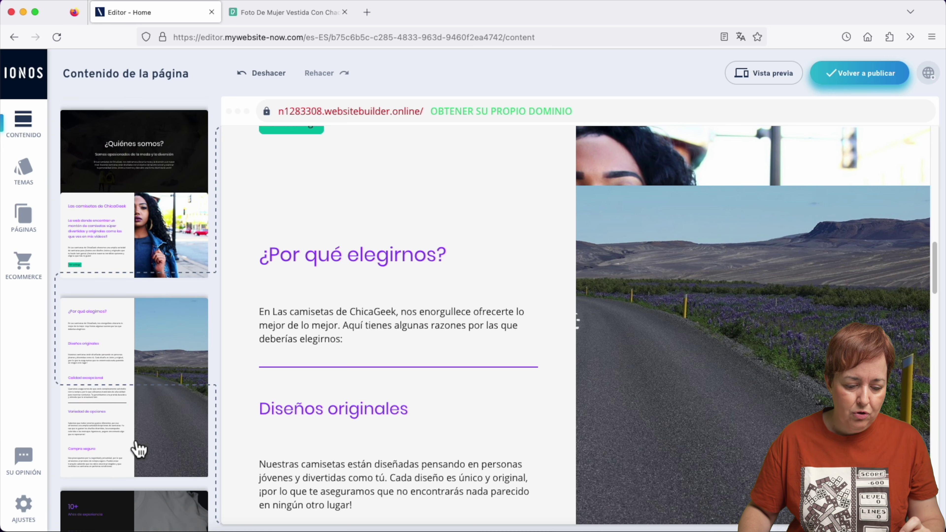
scroll(139, 450, down, 4)
click(147, 426)
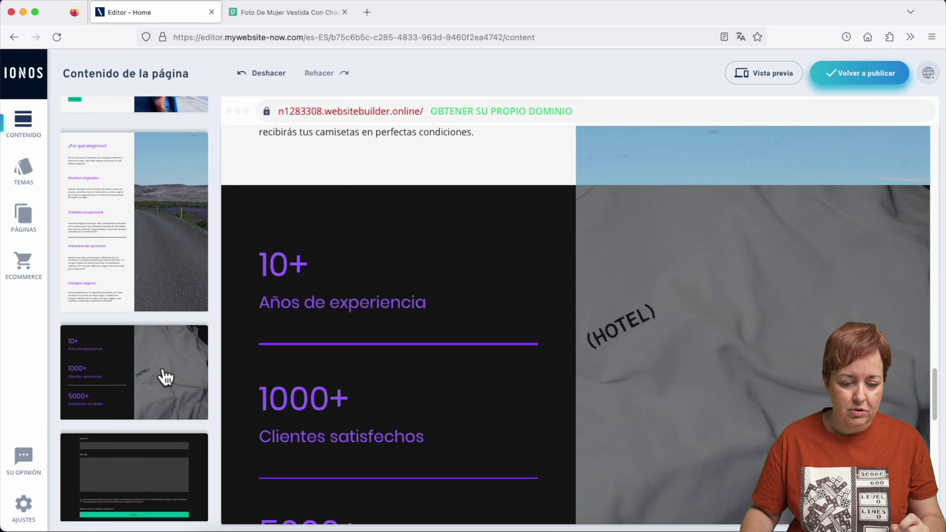
click(145, 249)
scroll(157, 316, up, 8)
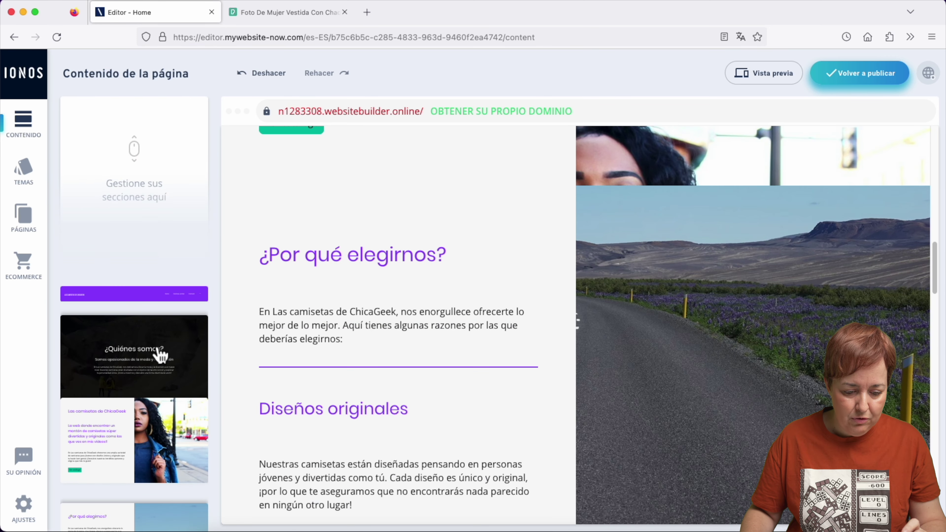
click(160, 354)
scroll(612, 363, down, 2)
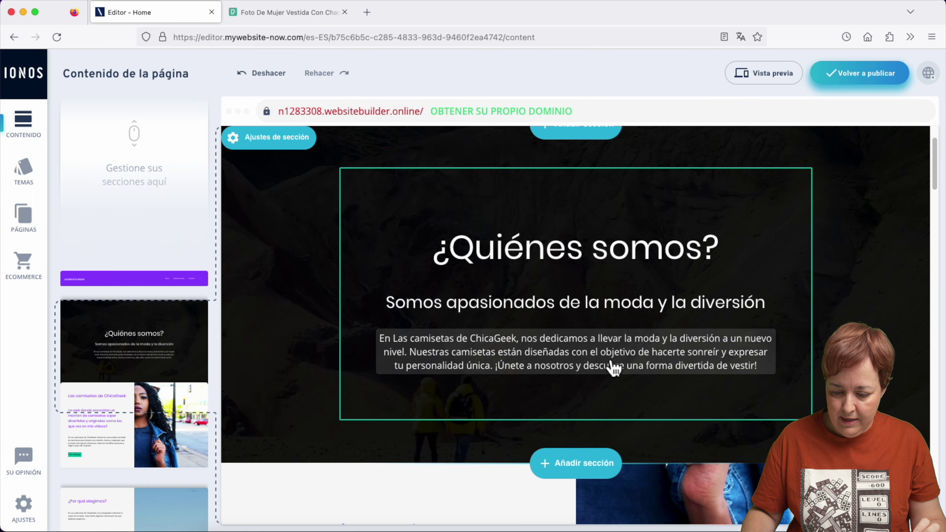
scroll(613, 365, down, 10)
scroll(610, 365, up, 6)
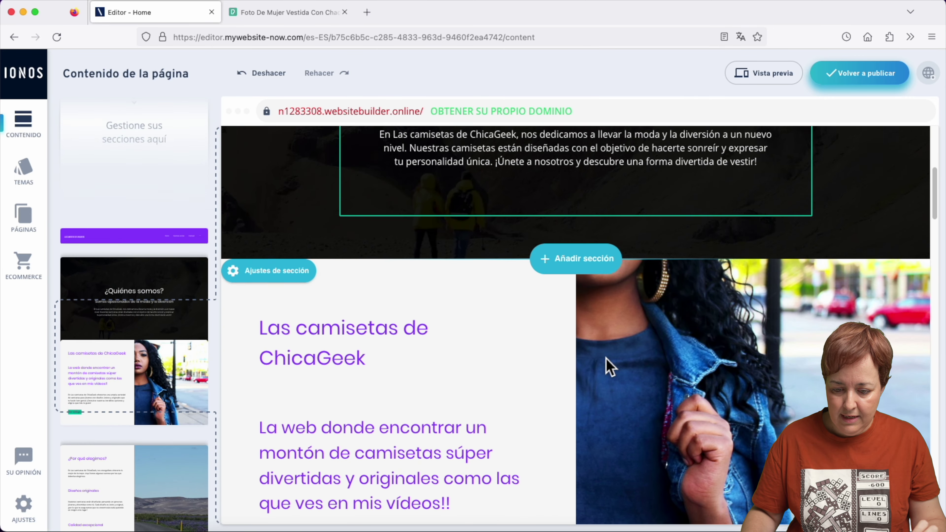
scroll(609, 366, down, 5)
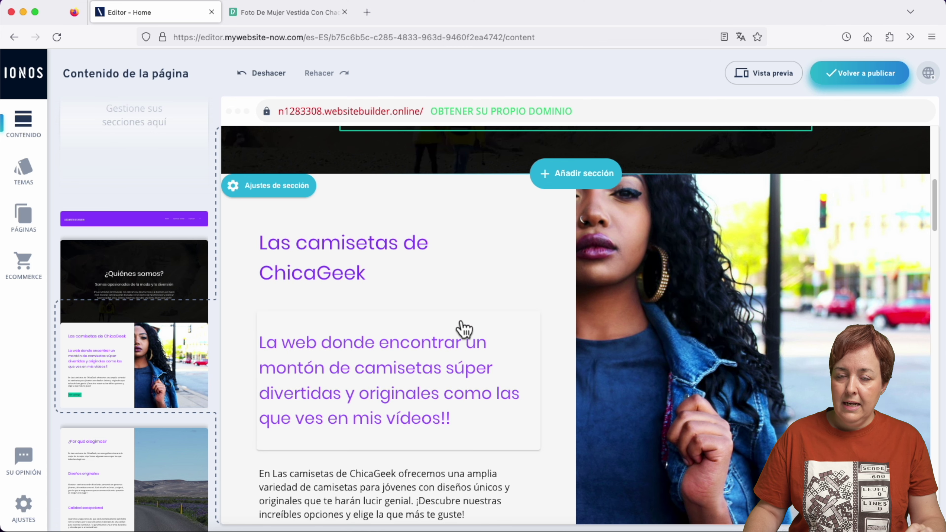
Step: Open the settings of the "Las camisetas de ChicaGeek" section, look at its elements and show its theme options
click(270, 202)
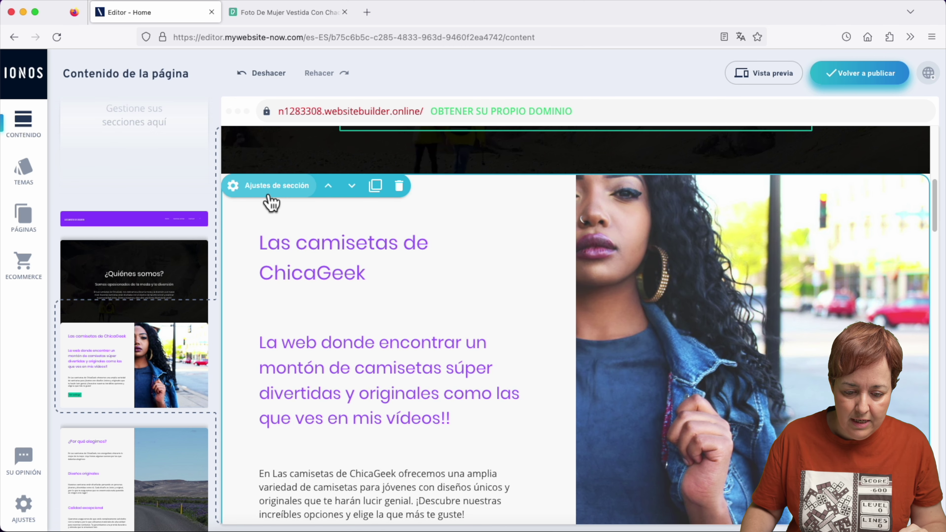
click(269, 194)
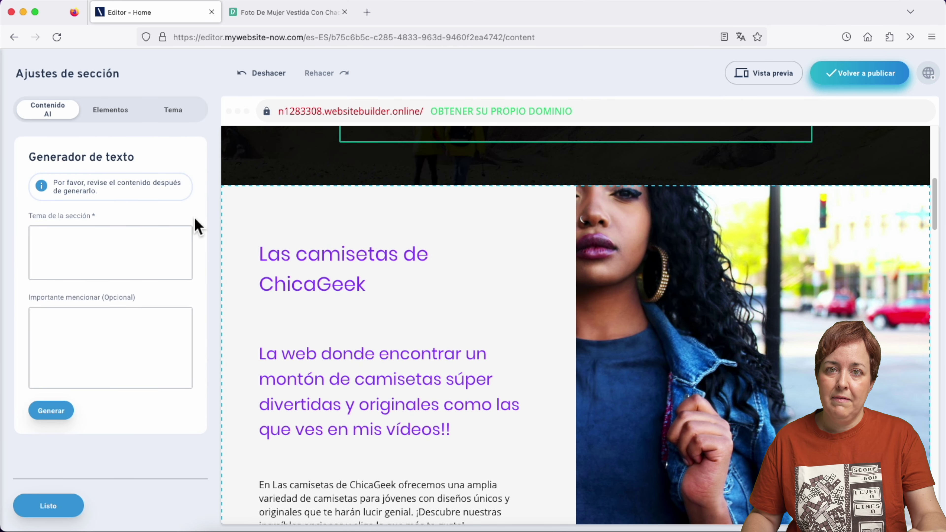
click(118, 120)
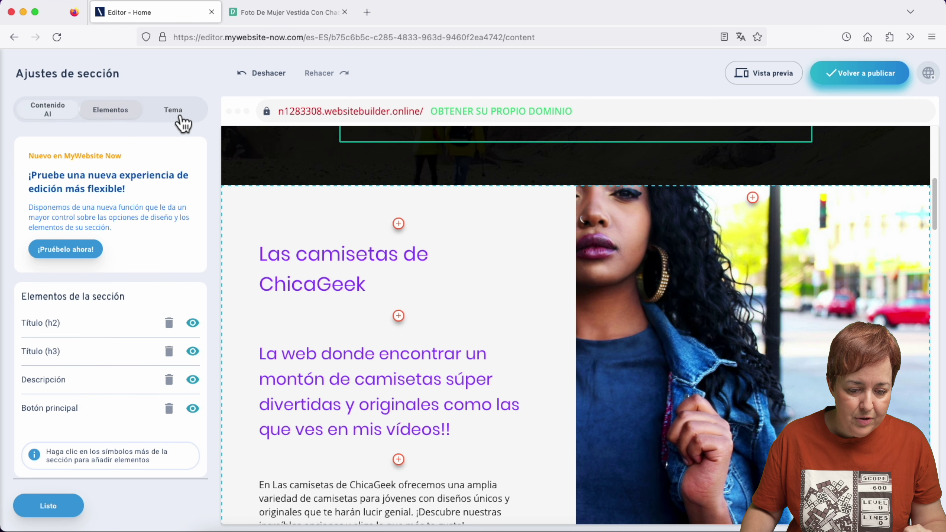
click(174, 111)
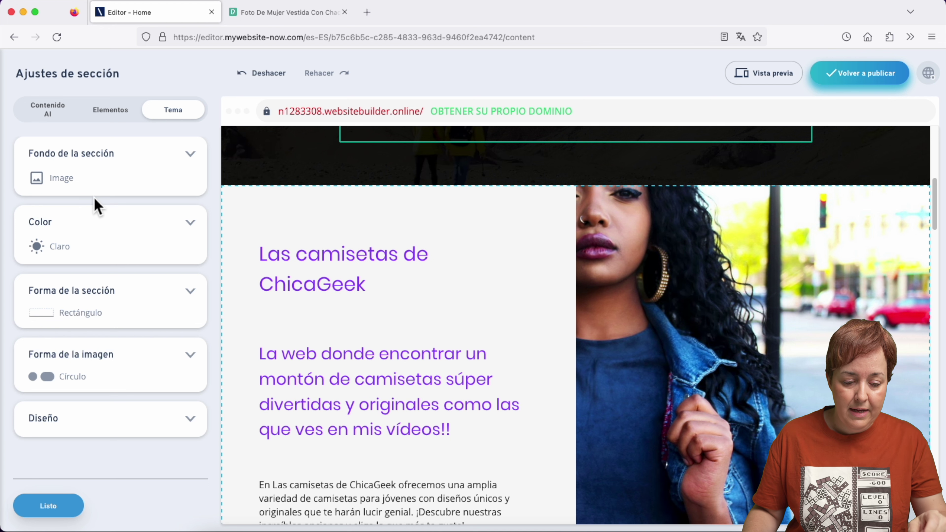
Step: Replace the background image of the "Las camisetas de ChicaGeek" section with the uploaded file pexels-vinicius-wiesehofer-1090387.jpg
click(149, 182)
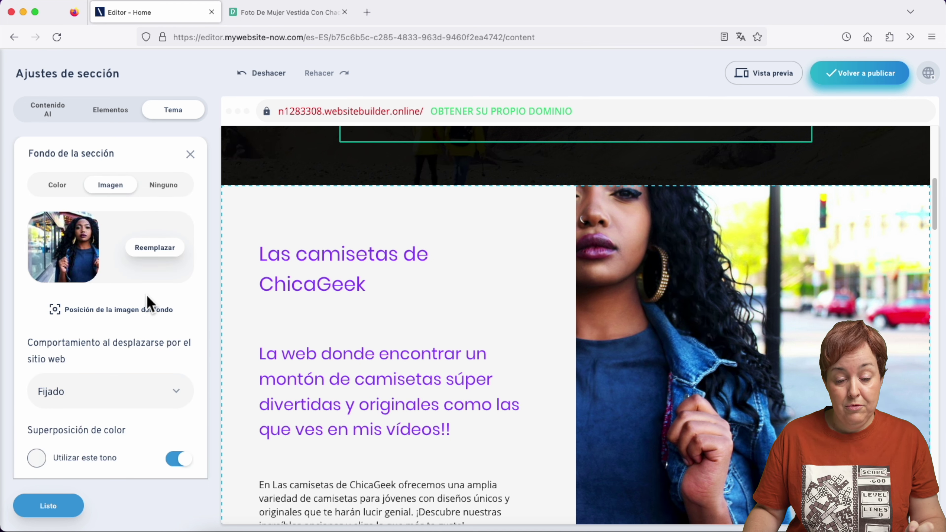
click(159, 255)
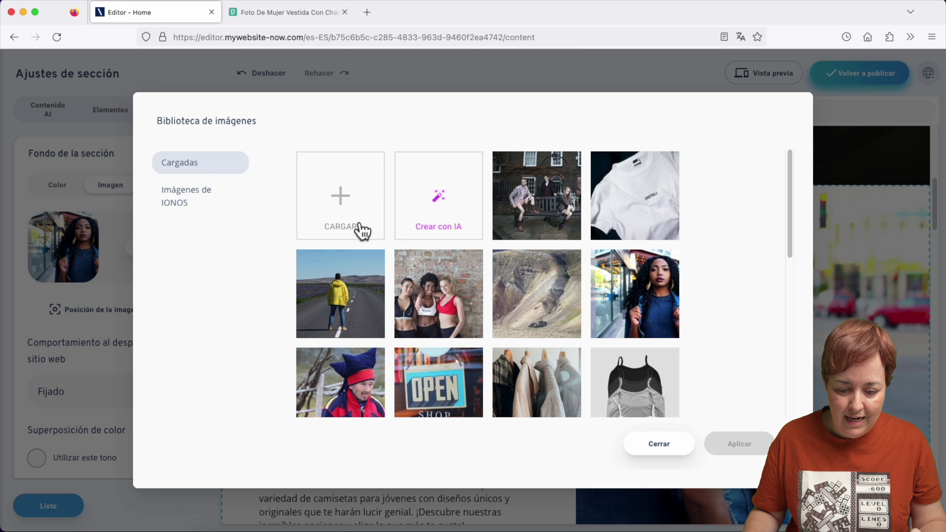
click(355, 211)
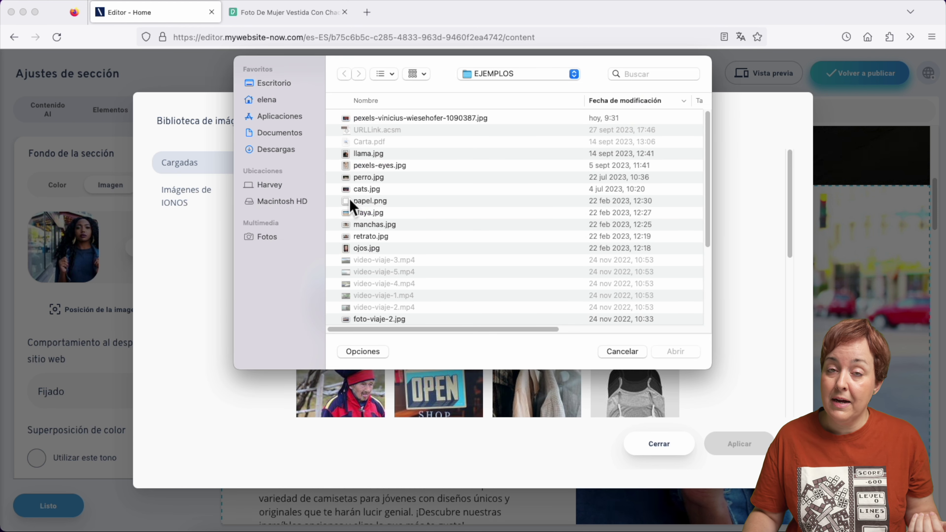
click(461, 120)
click(679, 351)
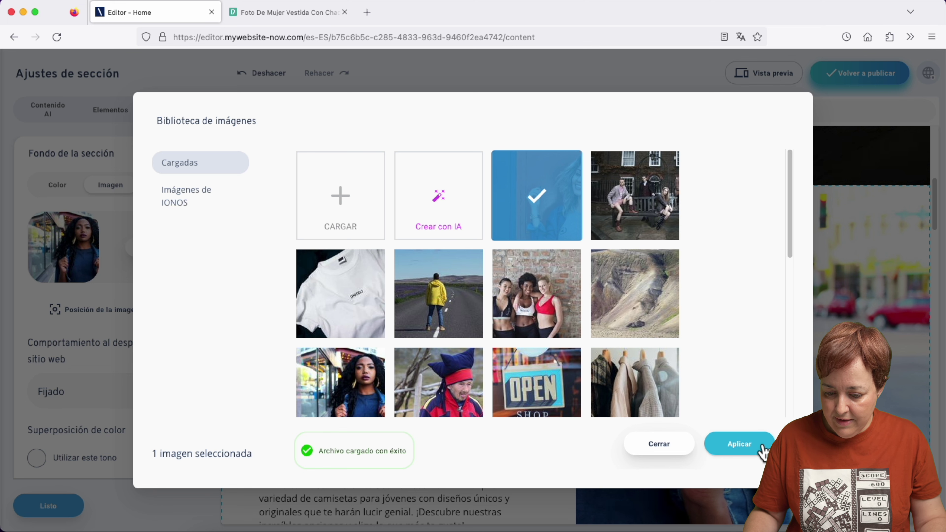
click(739, 443)
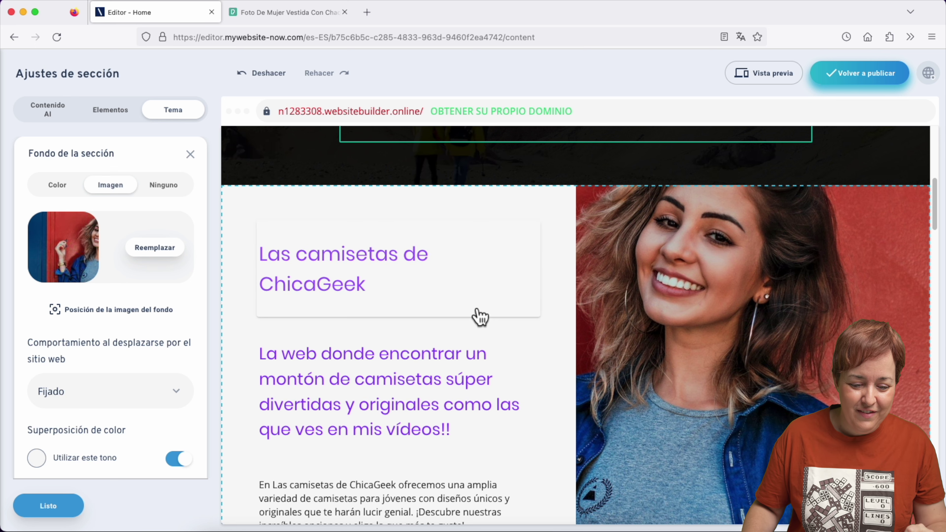
Step: Generate an AI image from "camiseta de muchos colores colocada sobre una mesa", apply it as the section background and check it on the page
click(164, 258)
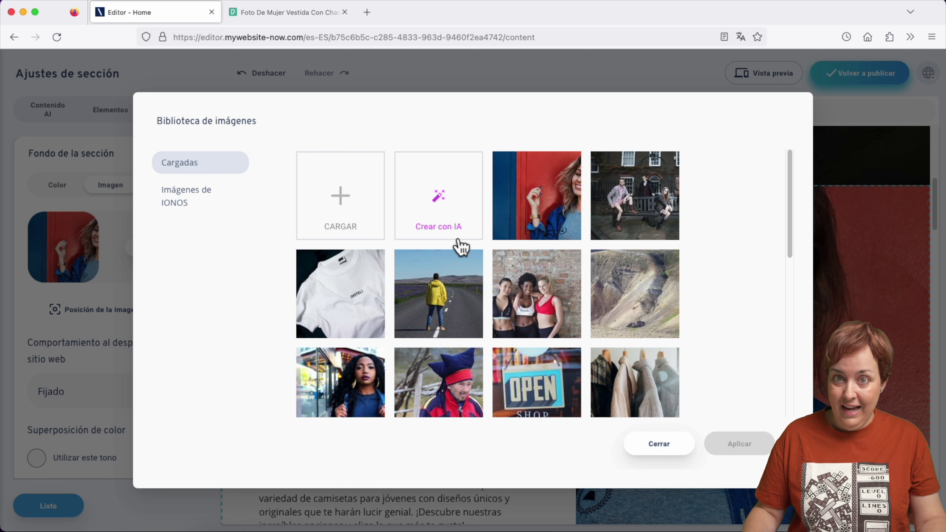
click(455, 212)
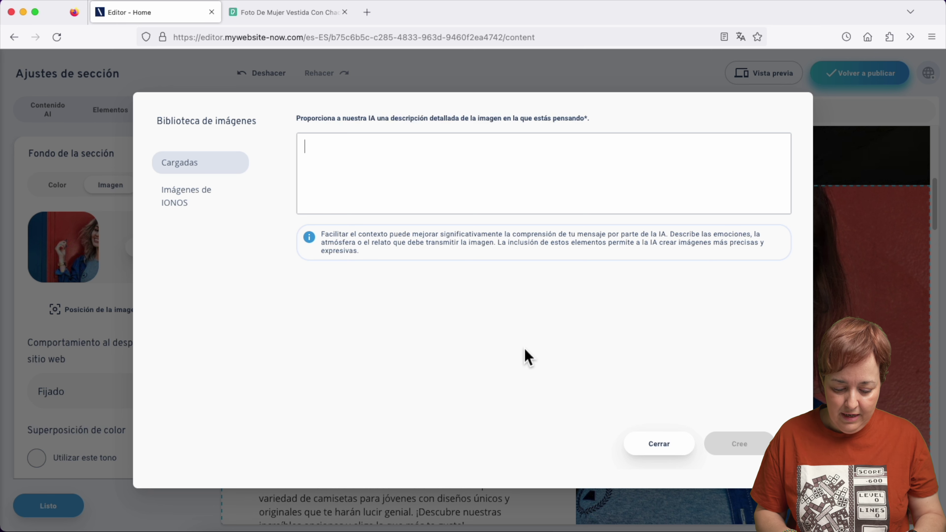
text(camiseta de muchos colores colocada sobre una mesa)
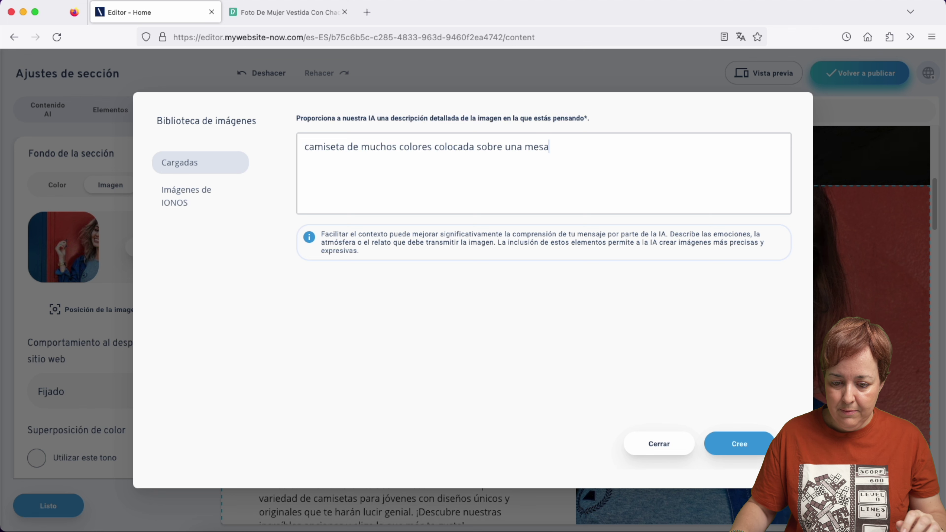
click(750, 451)
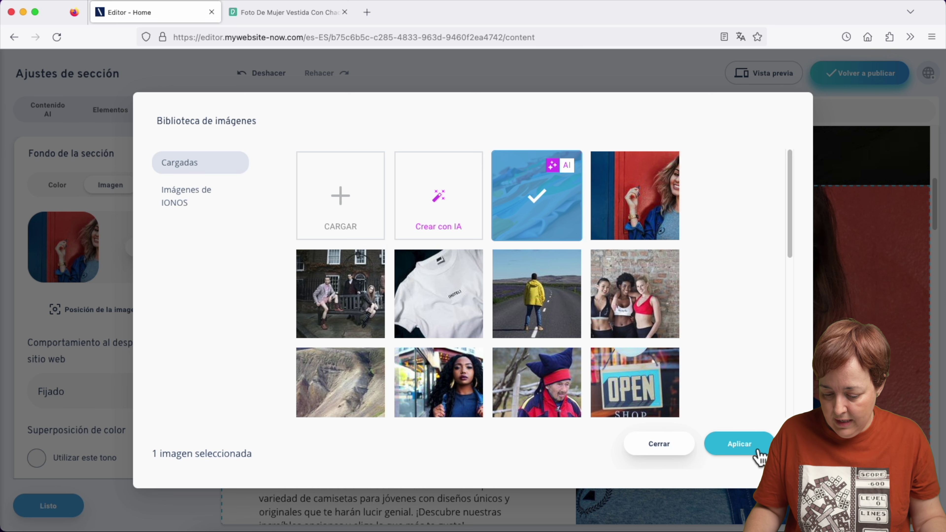
click(738, 444)
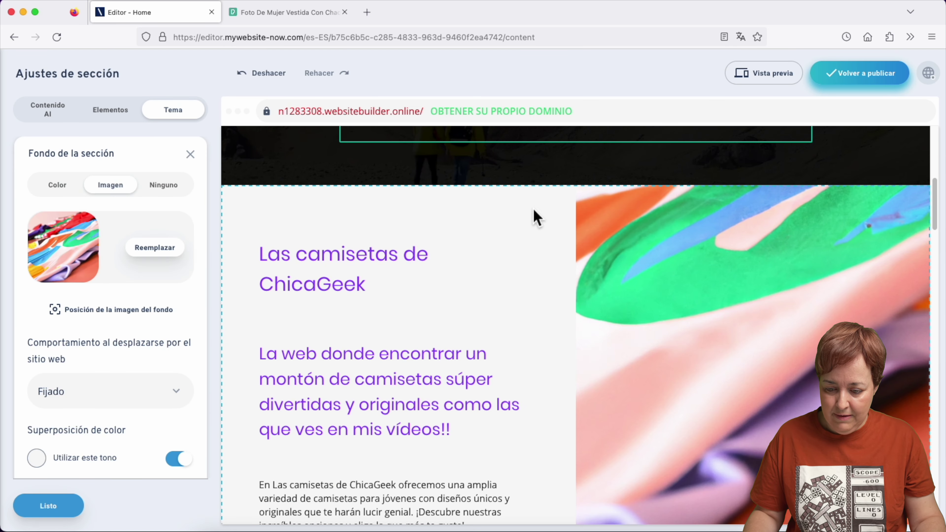
scroll(693, 285, down, 8)
scroll(733, 340, up, 6)
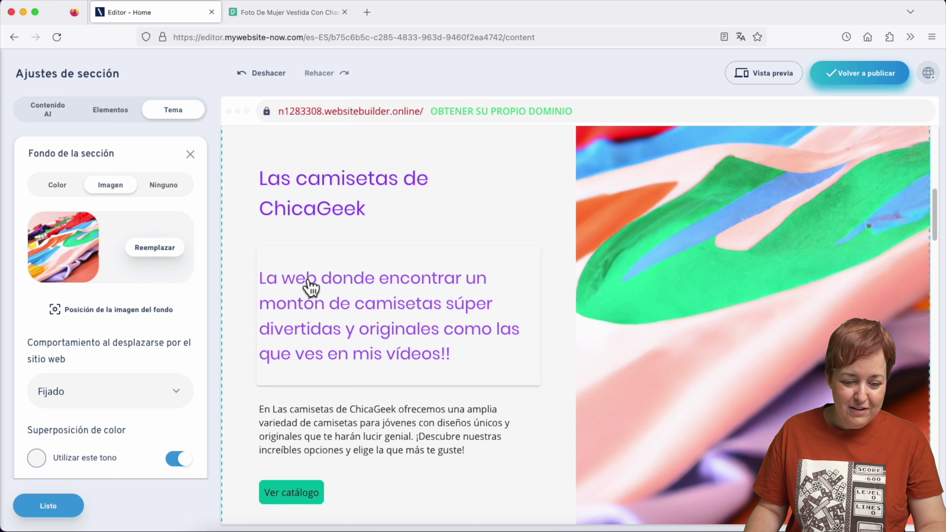
scroll(533, 308, down, 2)
scroll(528, 305, down, 3)
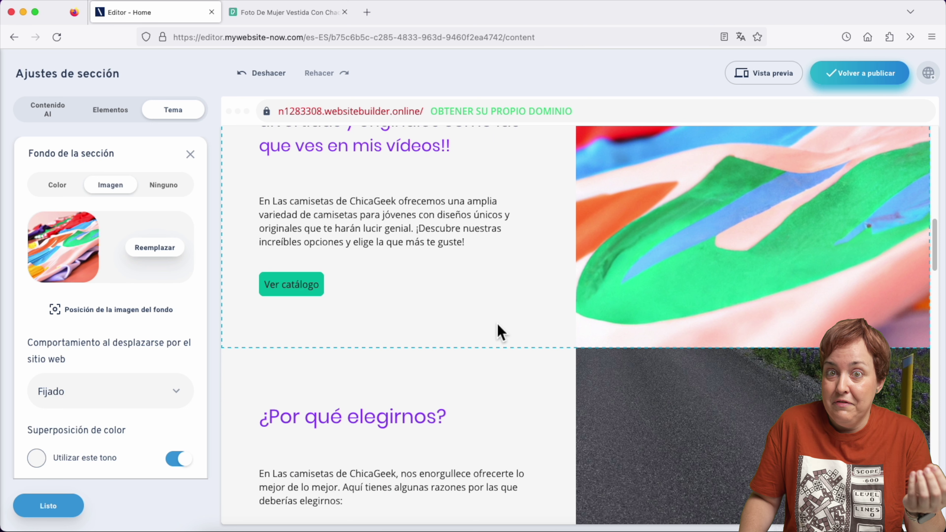
scroll(500, 331, up, 3)
scroll(500, 330, up, 3)
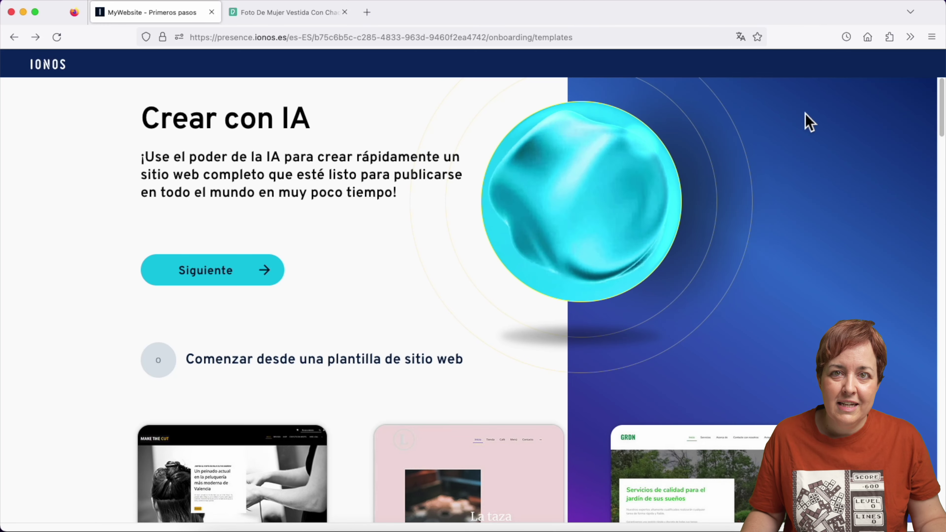
Step: Browse the website templates offered as an alternative to AI creation, comparing their designs and categories
scroll(825, 201, down, 10)
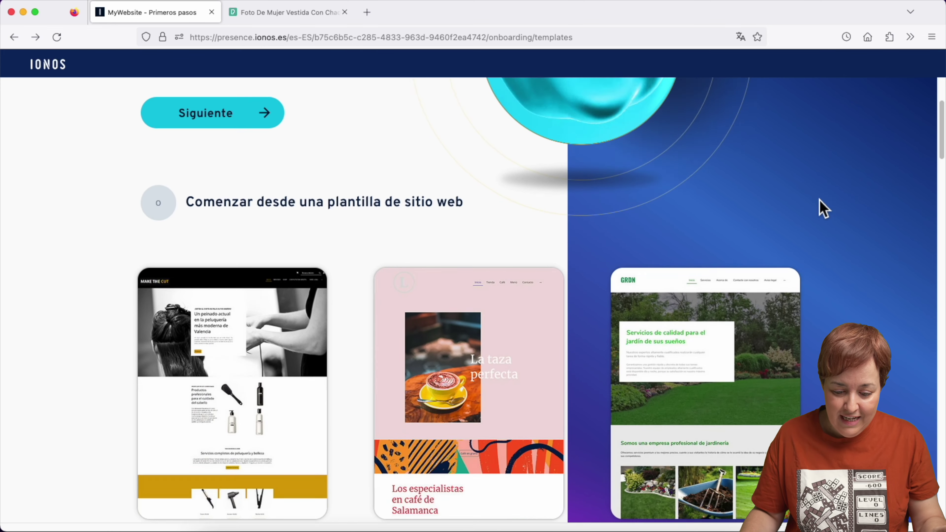
scroll(806, 269, down, 15)
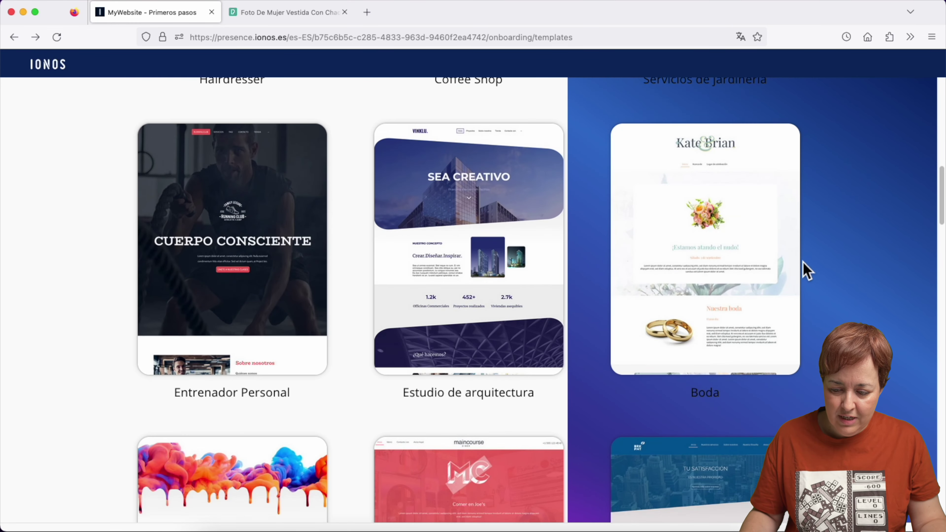
scroll(806, 270, down, 15)
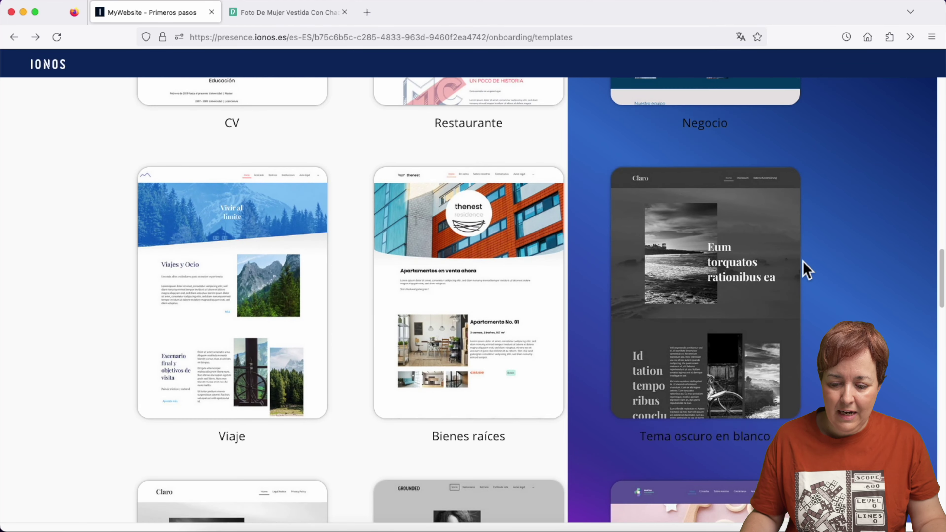
scroll(806, 270, down, 1)
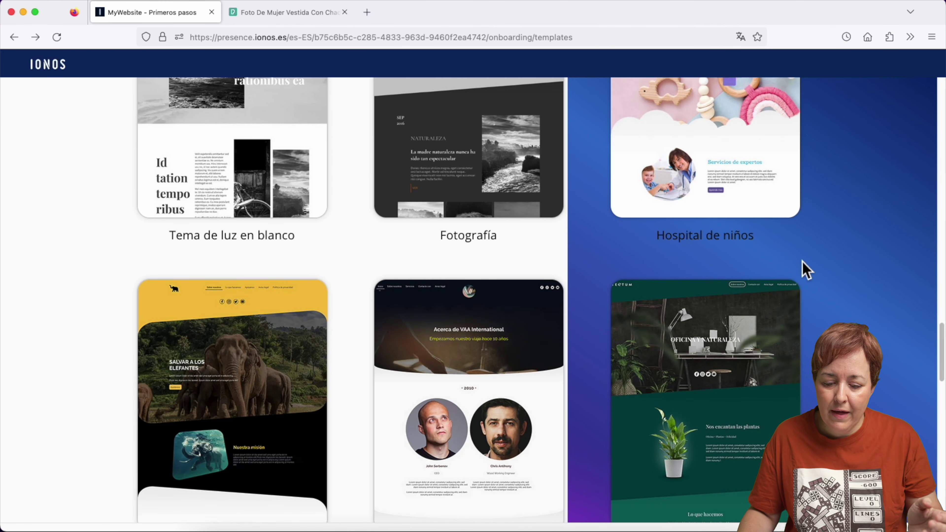
scroll(800, 283, down, 2)
scroll(819, 330, up, 8)
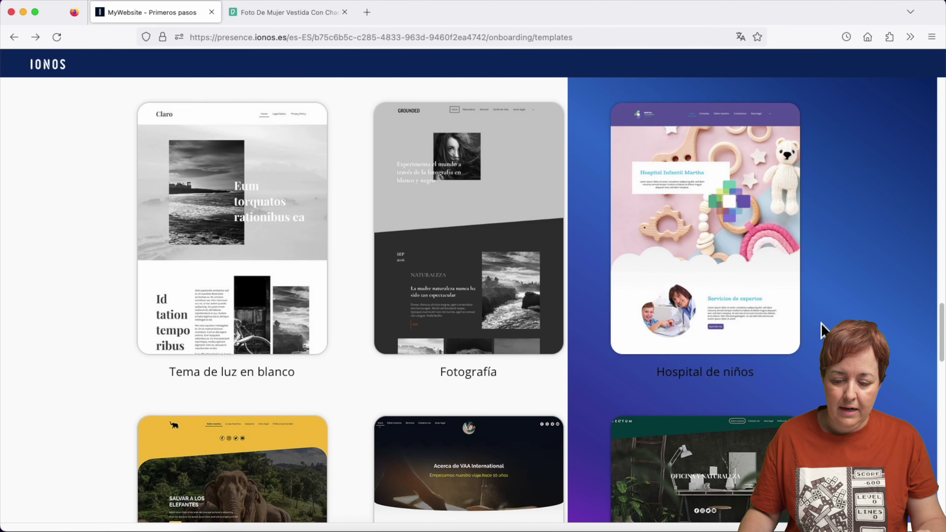
scroll(823, 330, up, 8)
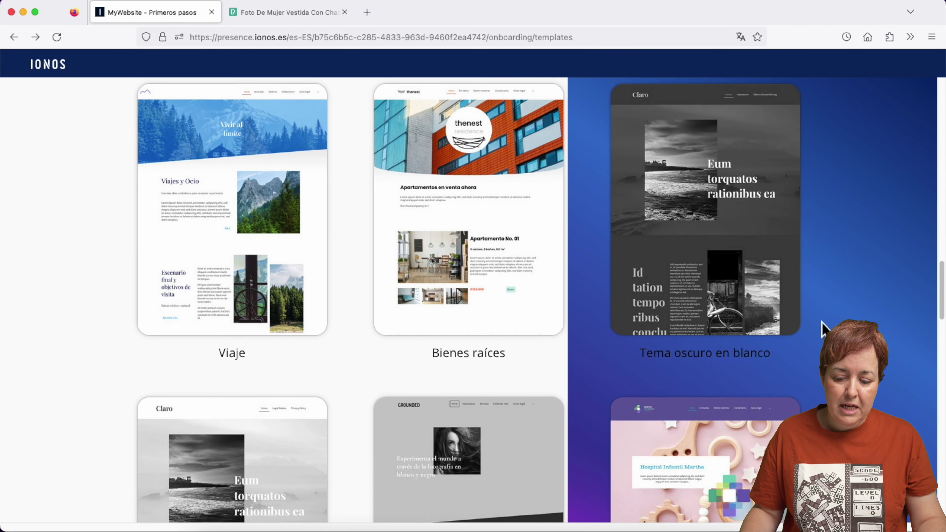
scroll(821, 322, down, 5)
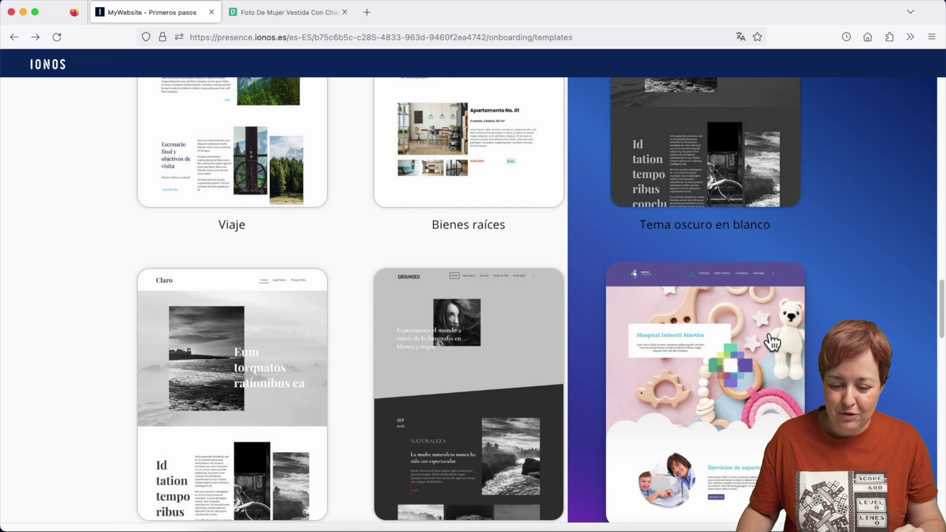
scroll(772, 342, up, 11)
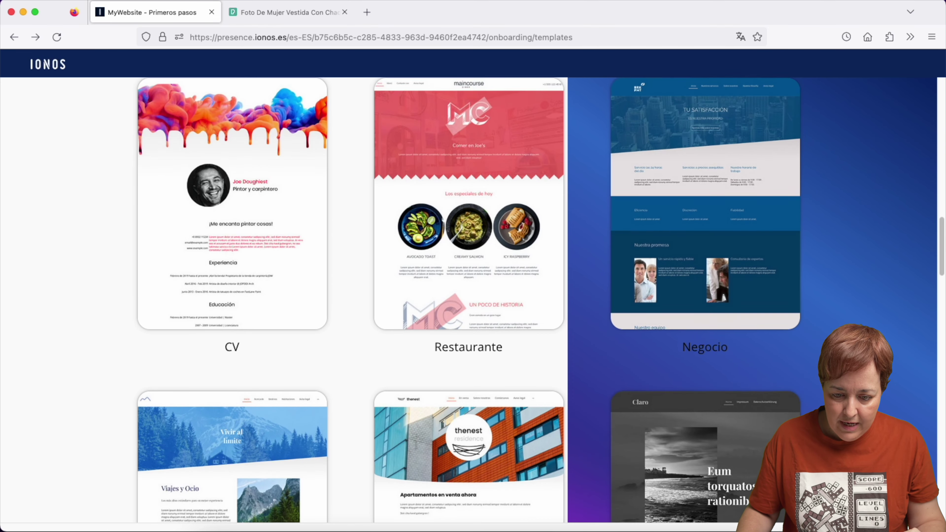
scroll(771, 342, up, 5)
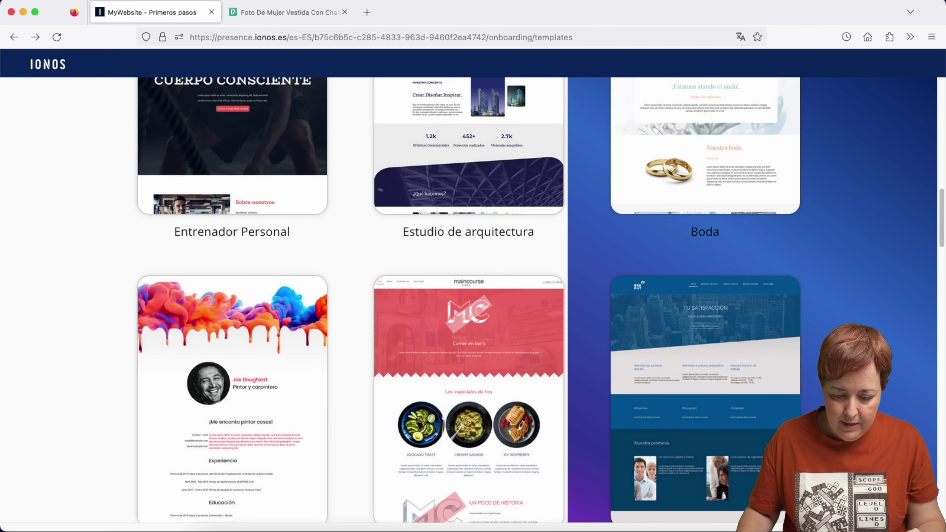
scroll(481, 281, down, 3)
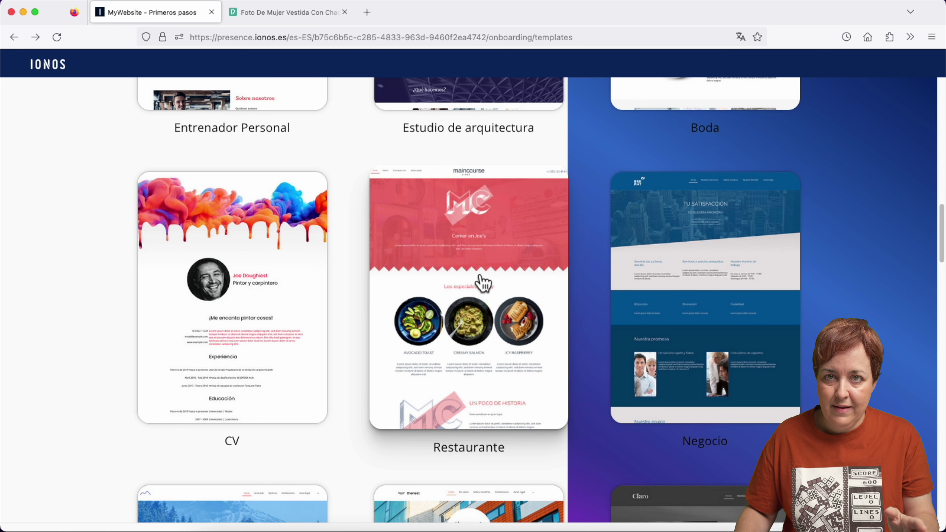
Step: Choose the Restaurante template and look through its site preview
click(450, 255)
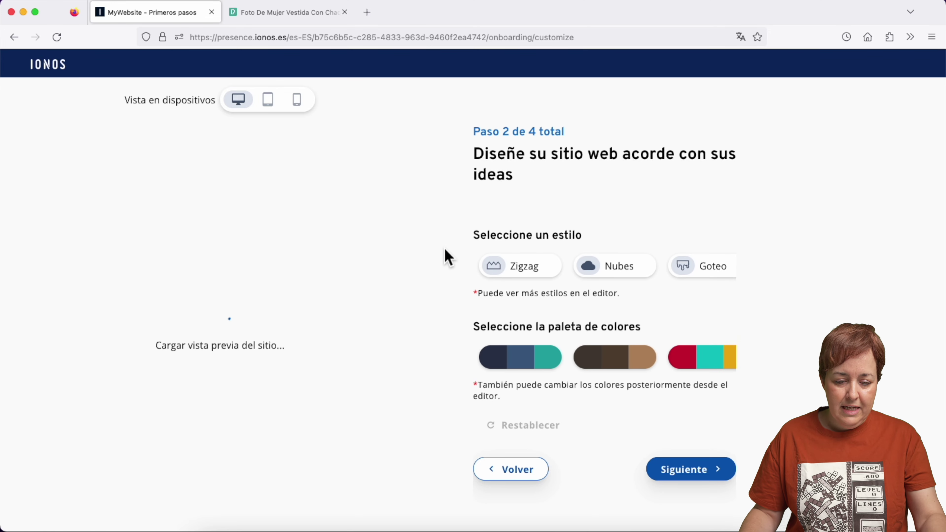
scroll(332, 353, down, 2)
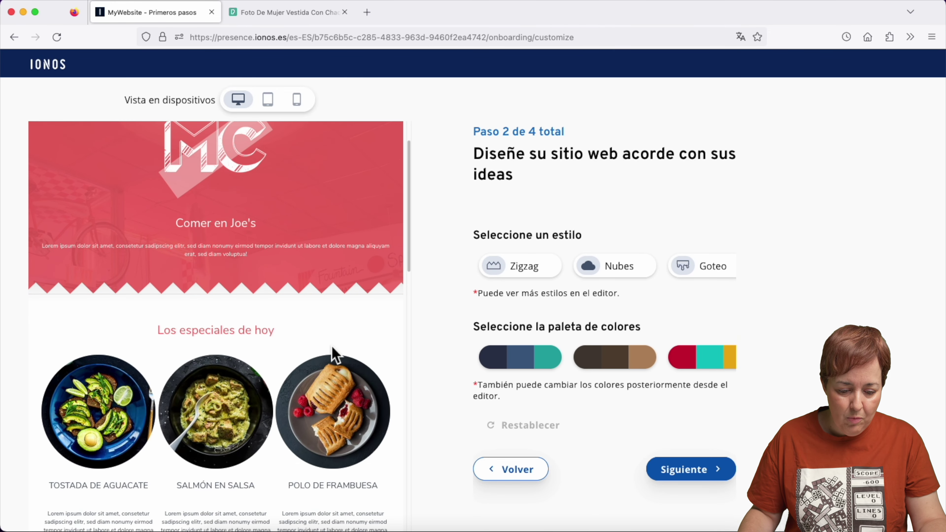
scroll(333, 353, down, 10)
scroll(333, 354, up, 6)
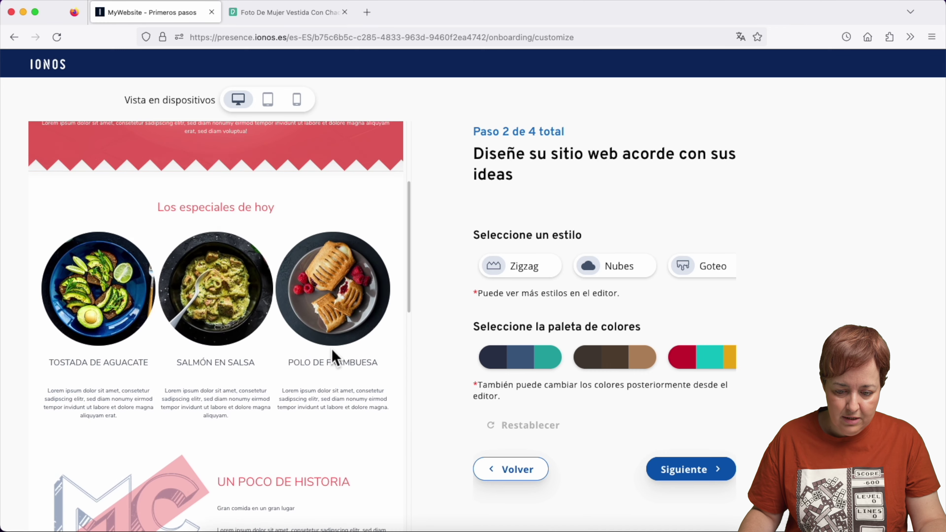
scroll(332, 354, up, 5)
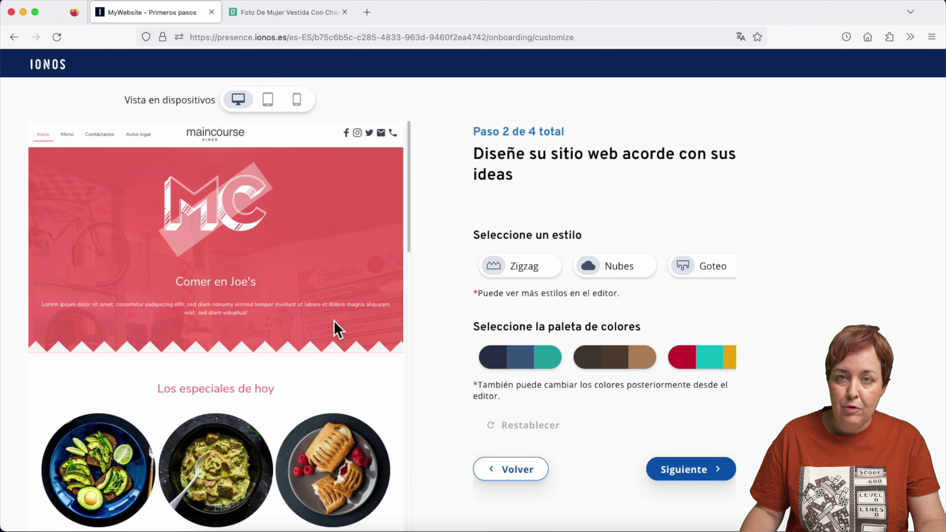
Step: Try the Nubes and Zigzag styles on the restaurant site, and set its style to Goteo
click(618, 275)
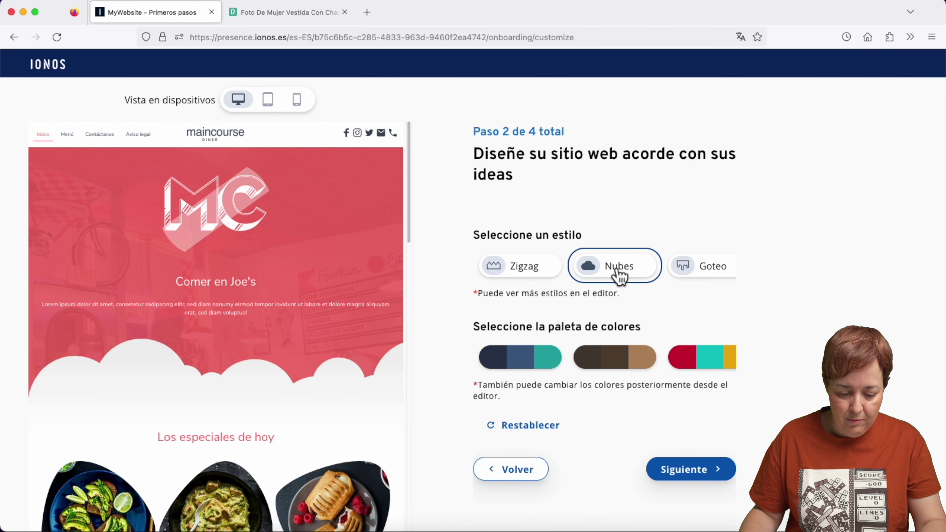
click(526, 286)
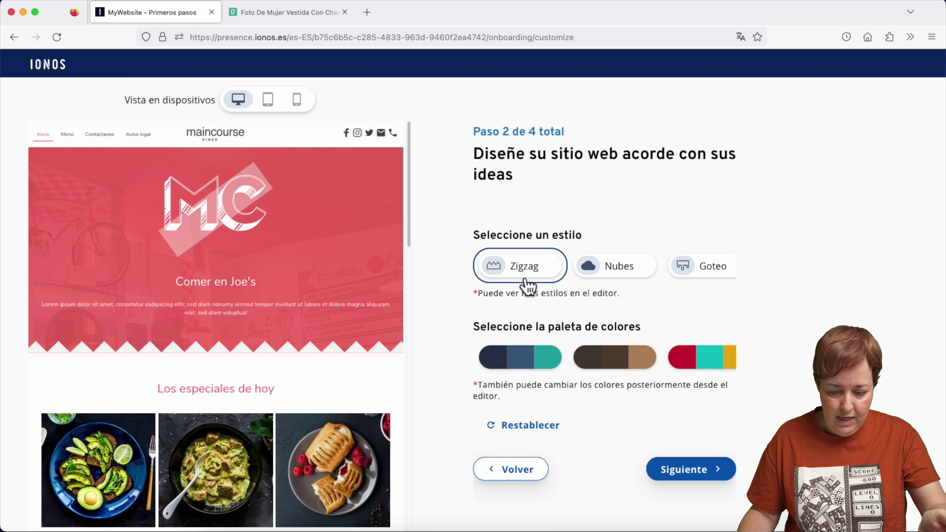
click(646, 277)
click(695, 278)
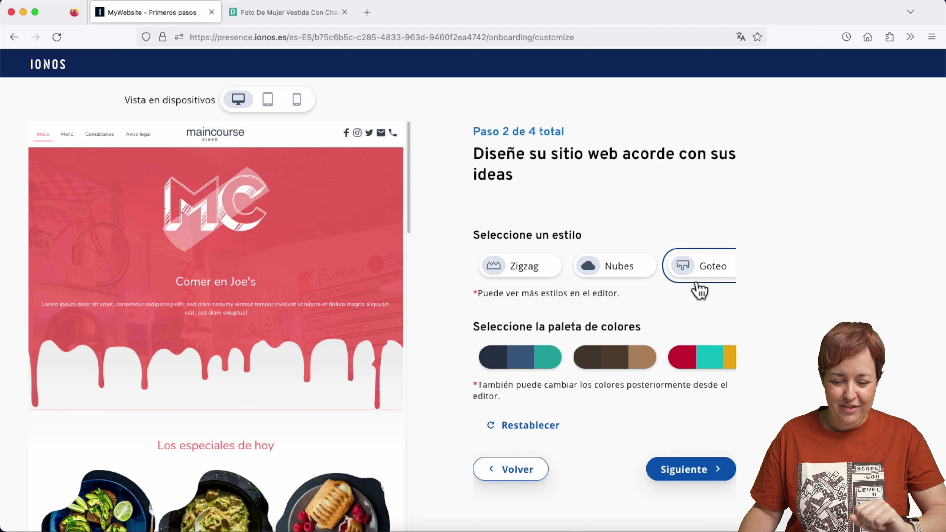
Step: Preview the restaurant site in the tablet and mobile views, and return to the desktop view
click(269, 106)
click(298, 108)
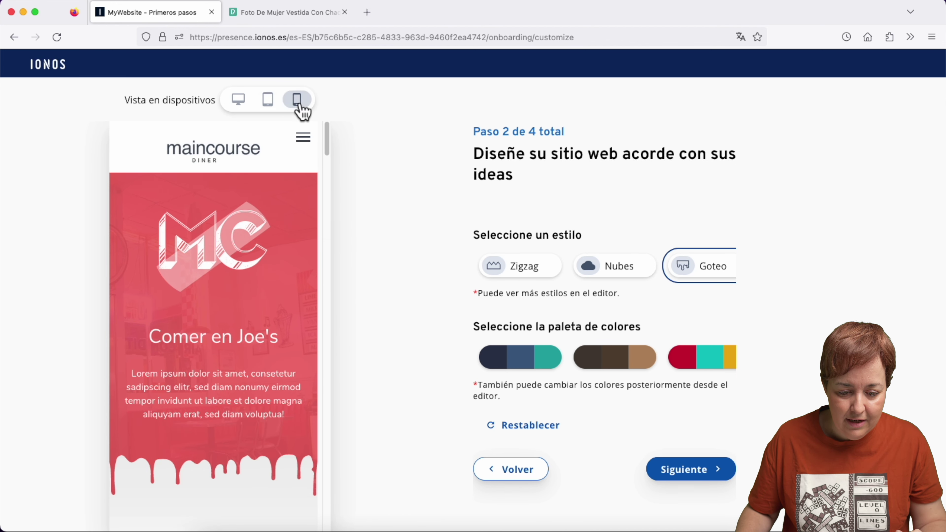
click(240, 105)
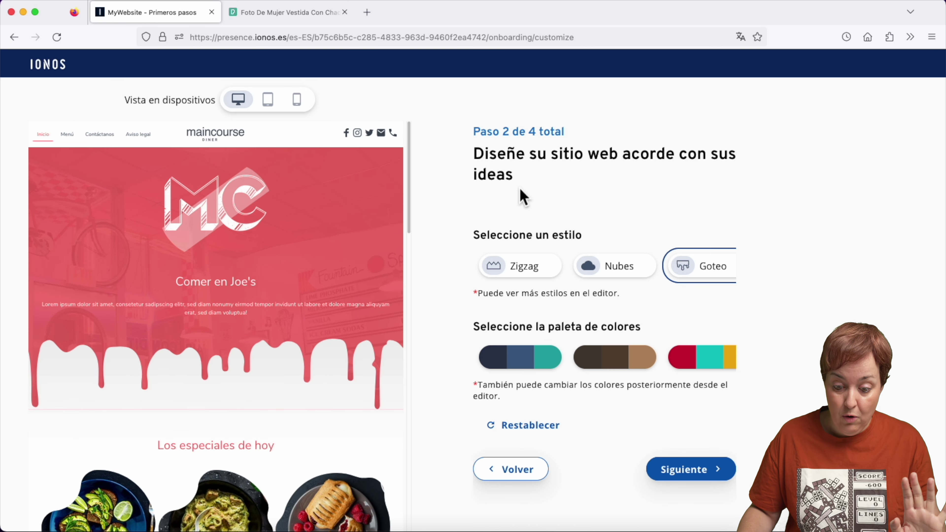
Step: Try the blue-green and brown colour palettes, set the red, turquoise and yellow palette, and check it in the site preview
click(540, 362)
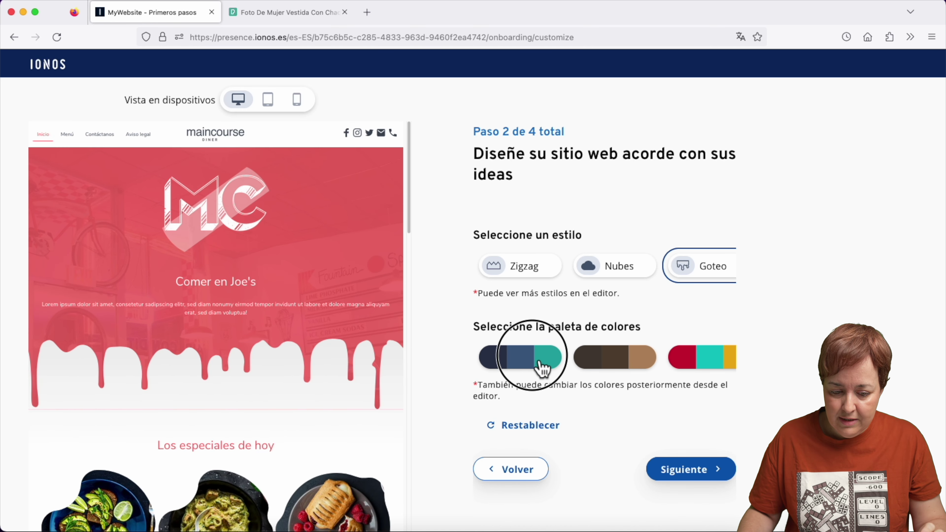
click(646, 368)
click(710, 368)
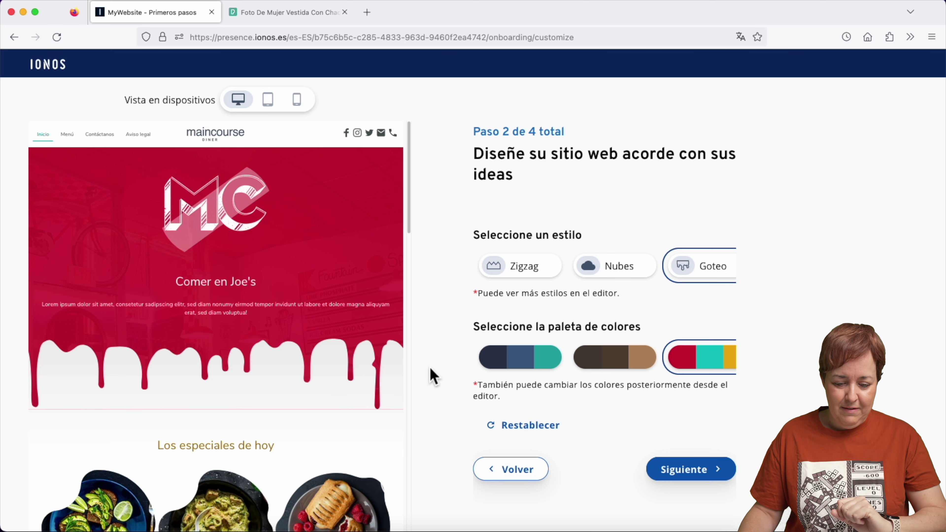
scroll(302, 359, down, 4)
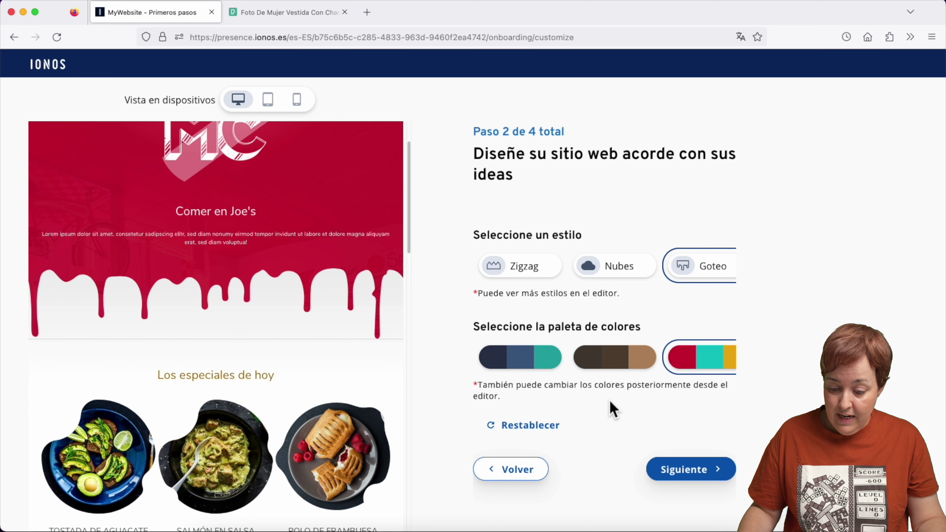
Step: Enter "Las camisetas de ChicaGeek" as the company name with the category "Tienda de ropa para jóvenes", and continue the site setup
click(688, 474)
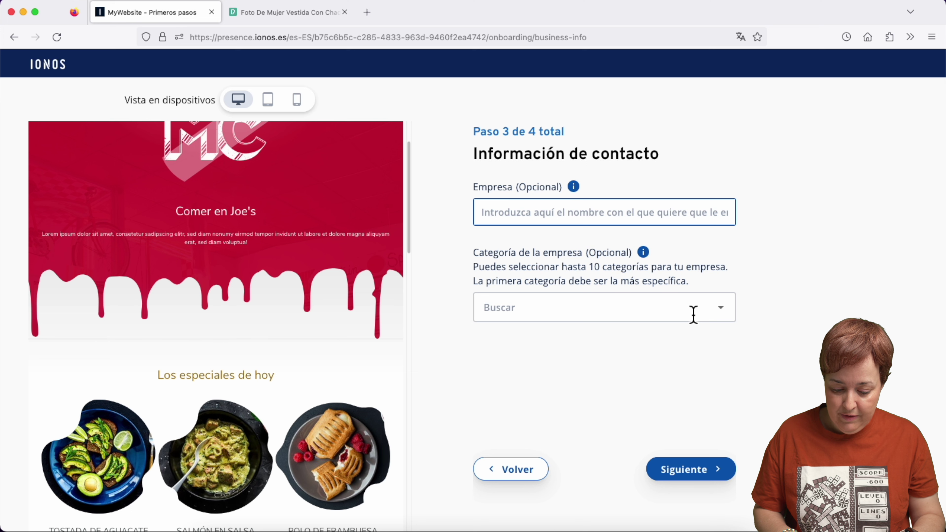
text(Las camisetas de ChicaGeek)
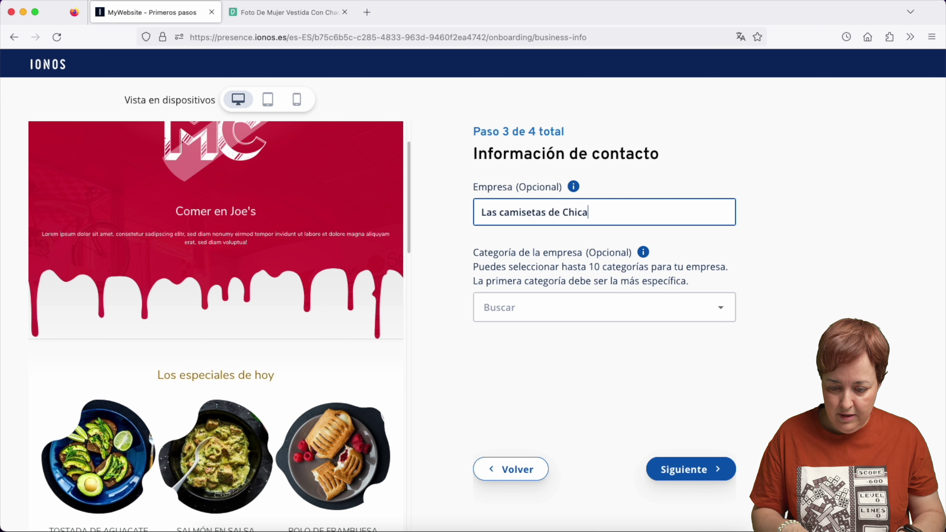
click(653, 313)
text(r)
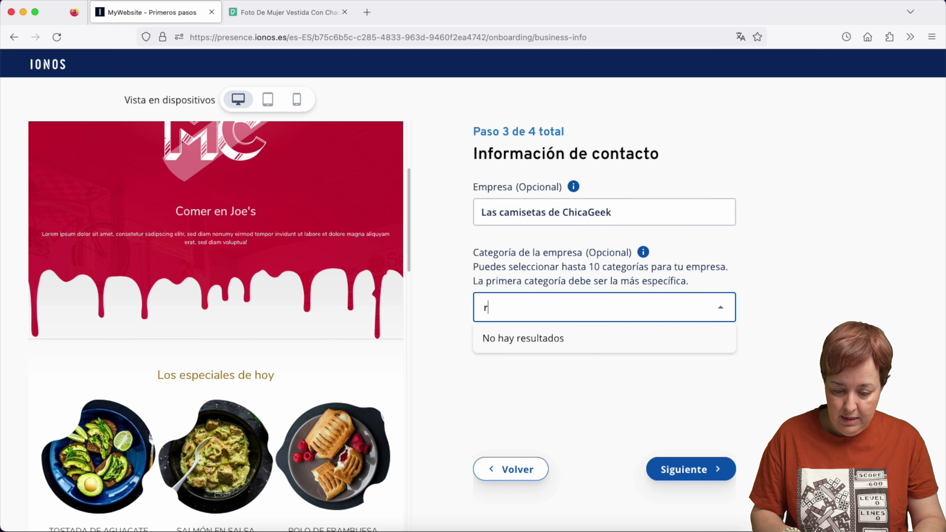
text(opa)
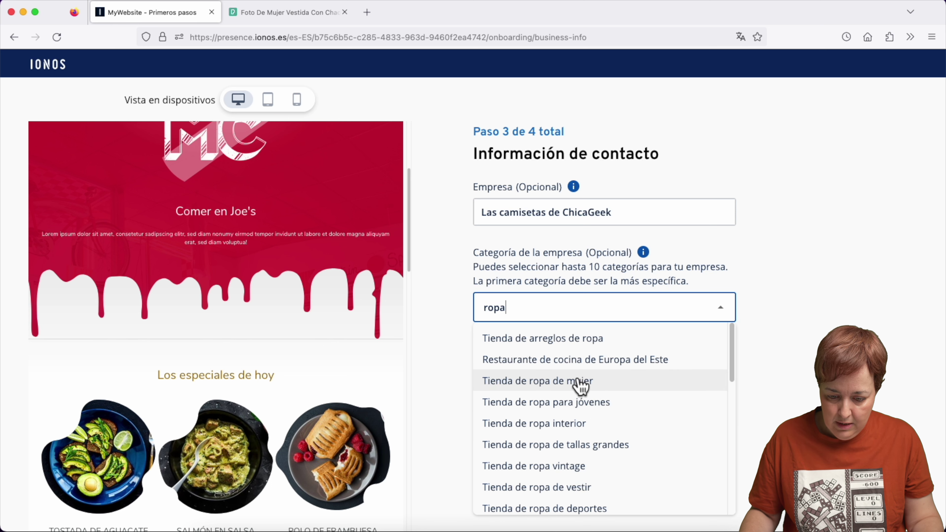
click(596, 404)
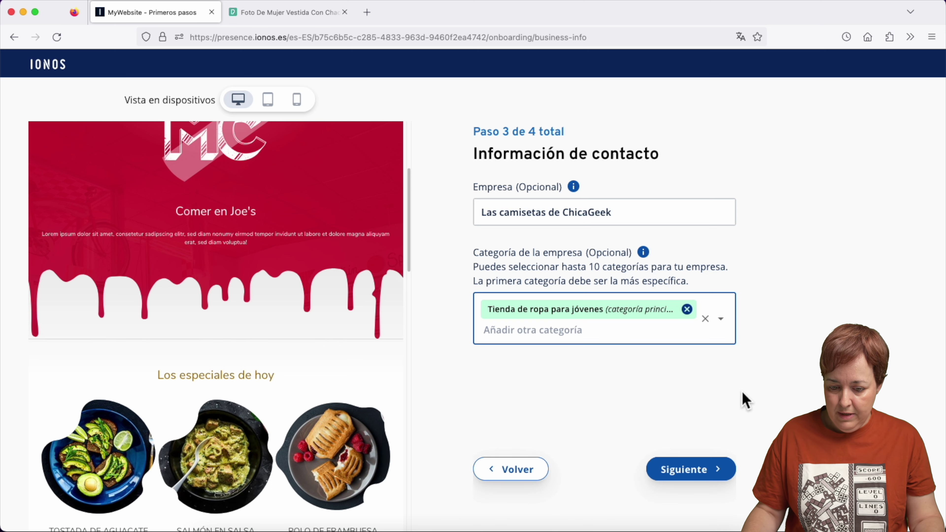
click(707, 487)
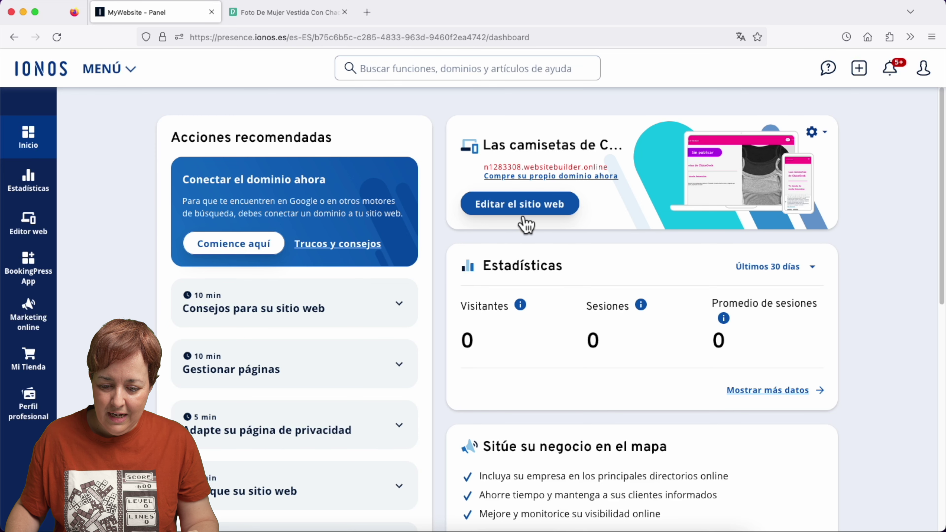
Step: Open the website for editing and look through the home page sections, from the header to Celebraciones
click(523, 212)
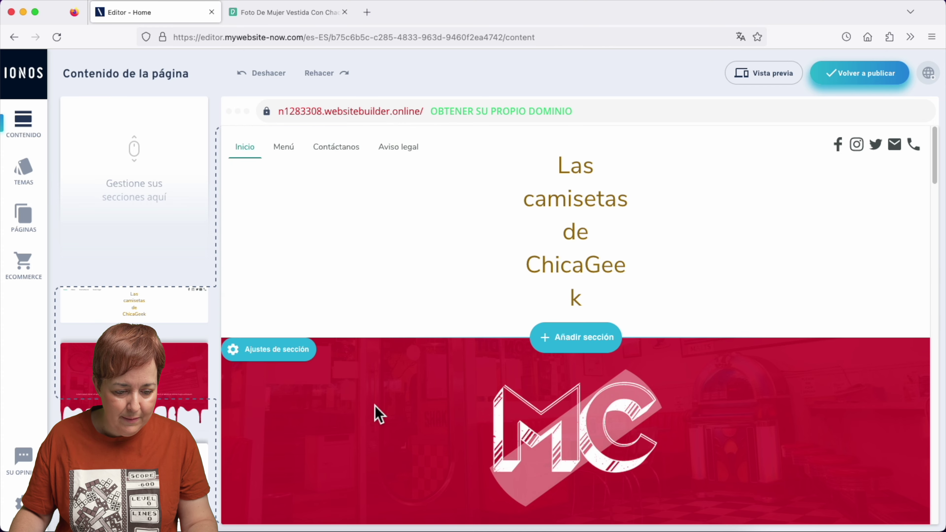
scroll(378, 413, down, 15)
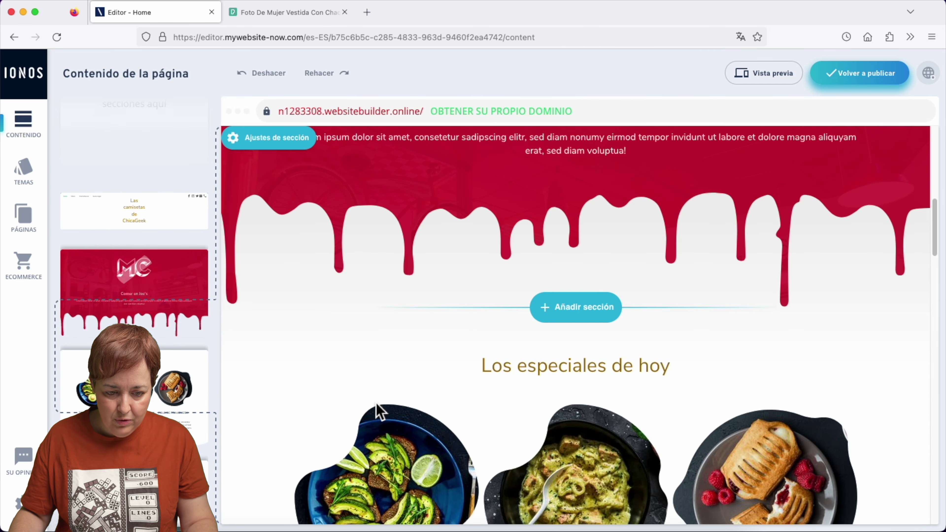
scroll(384, 413, down, 10)
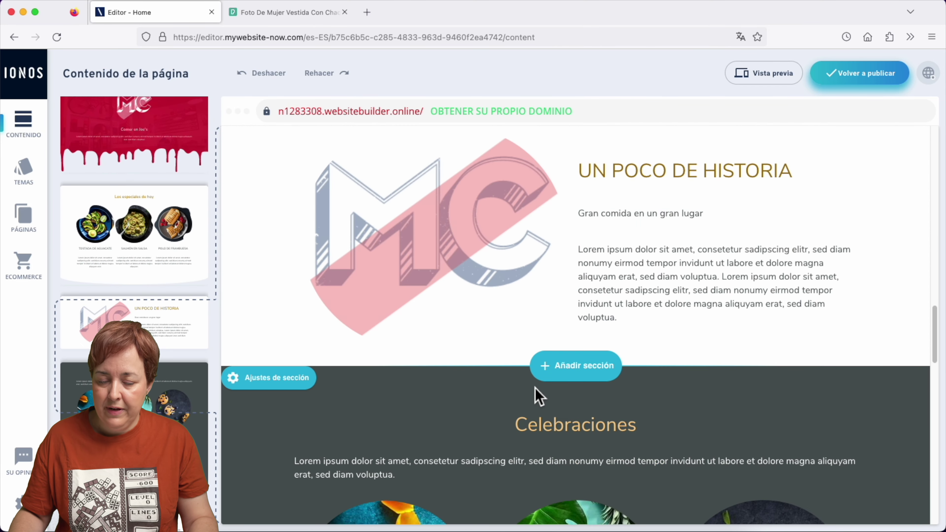
scroll(540, 396, down, 7)
scroll(540, 398, up, 3)
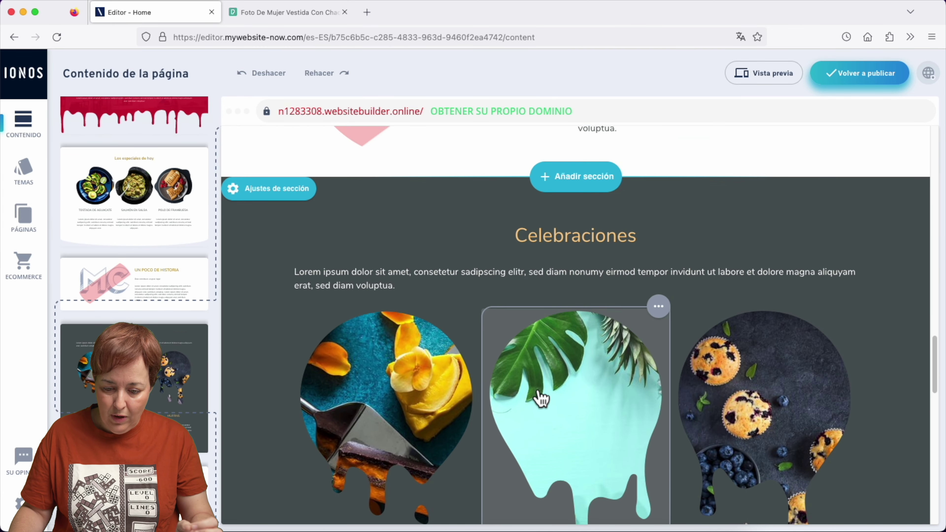
scroll(539, 395, down, 10)
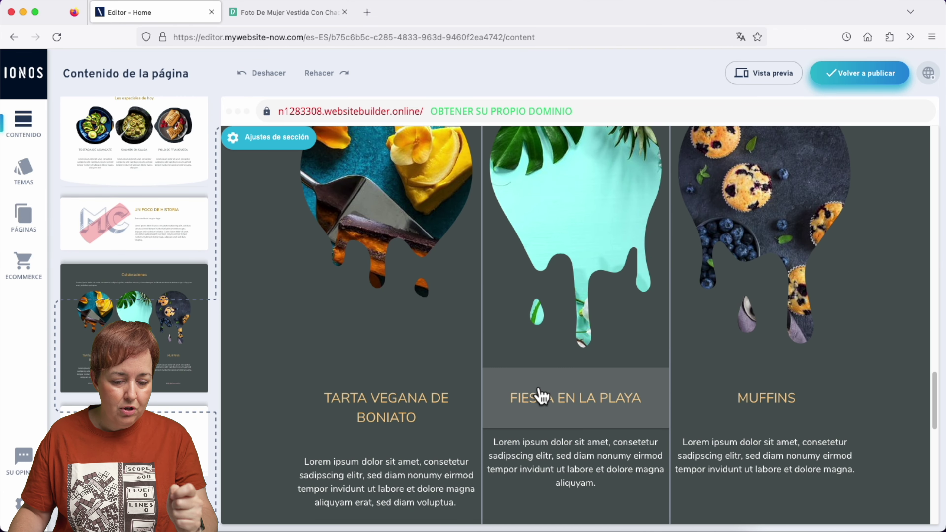
scroll(532, 387, down, 3)
scroll(505, 410, up, 15)
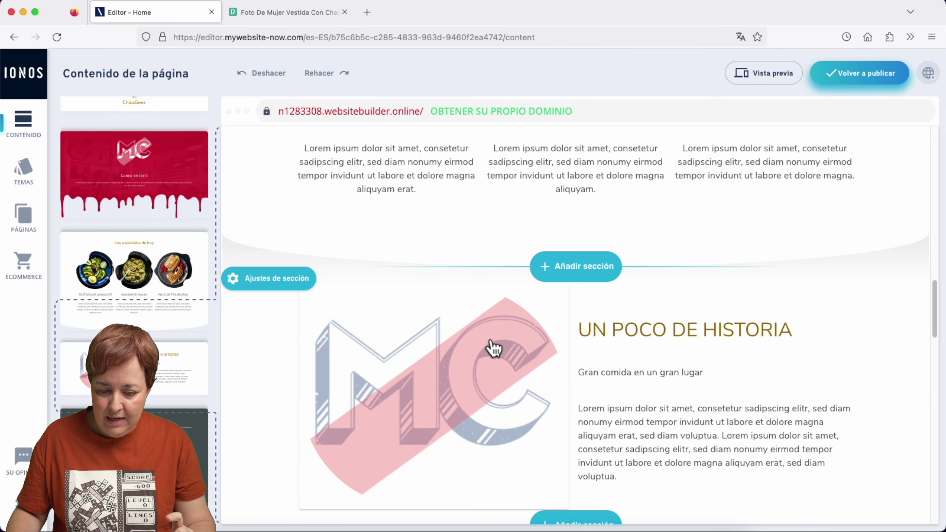
scroll(495, 347, down, 2)
scroll(633, 274, down, 2)
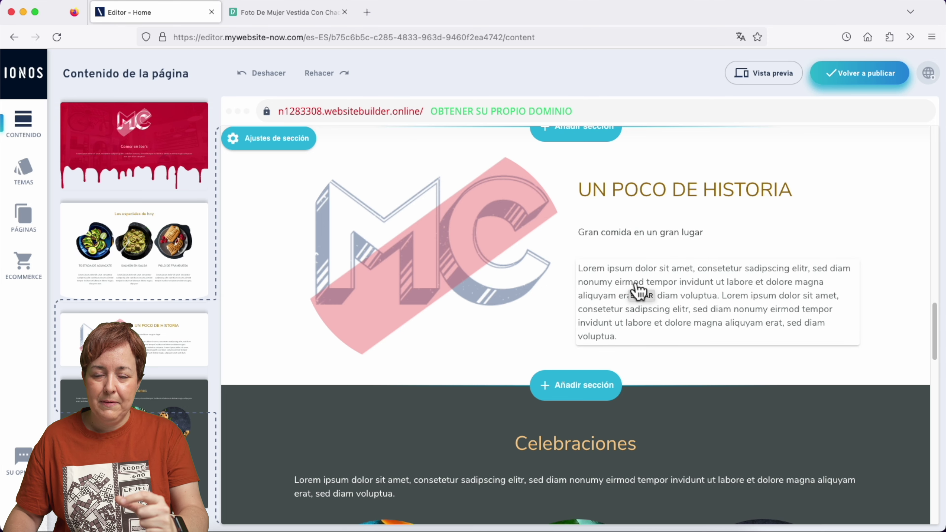
scroll(665, 316, up, 10)
scroll(668, 323, down, 3)
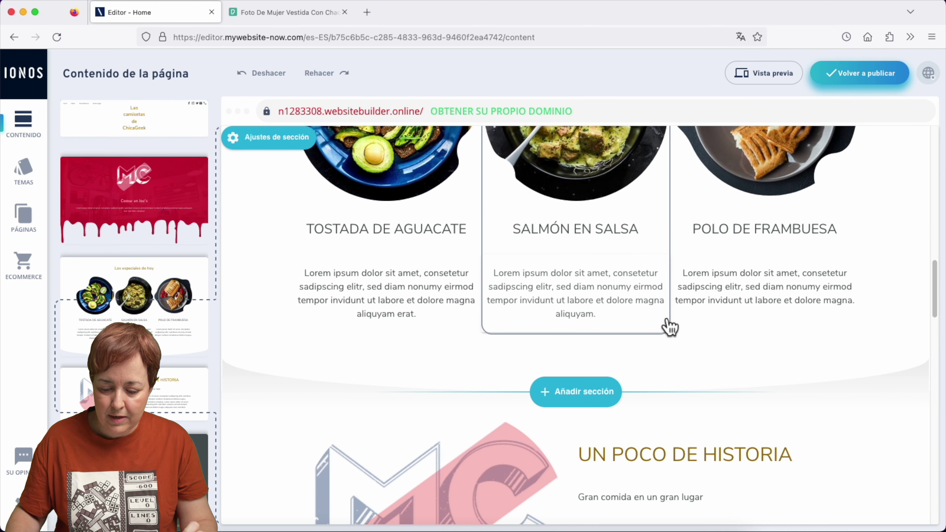
scroll(667, 324, down, 9)
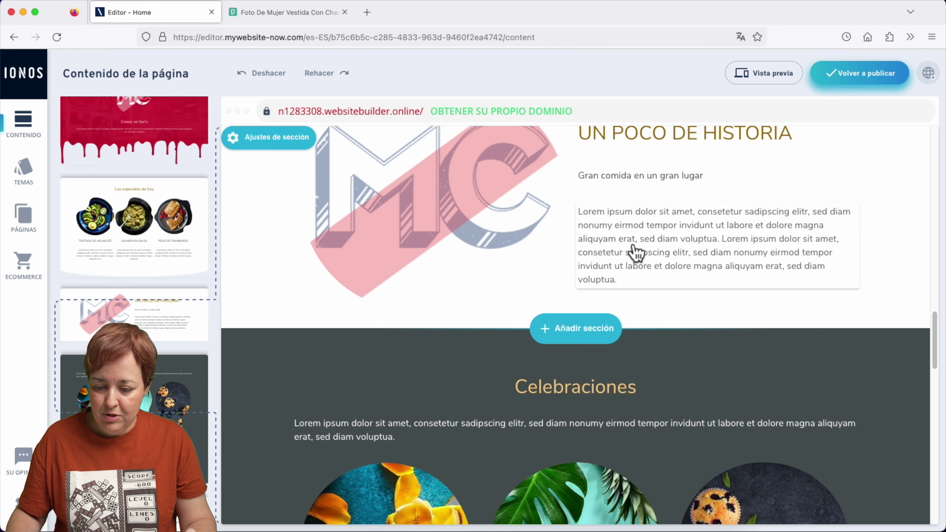
Step: Start AI text generation for the "Un poco de historia" body paragraph with business type "tienda de ropa" and topic "moda para jóvenes"
click(636, 254)
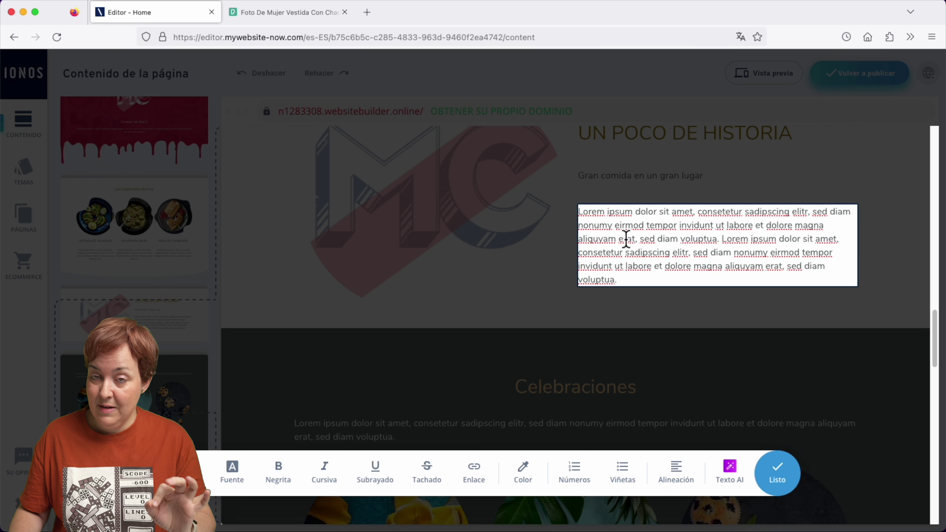
click(737, 484)
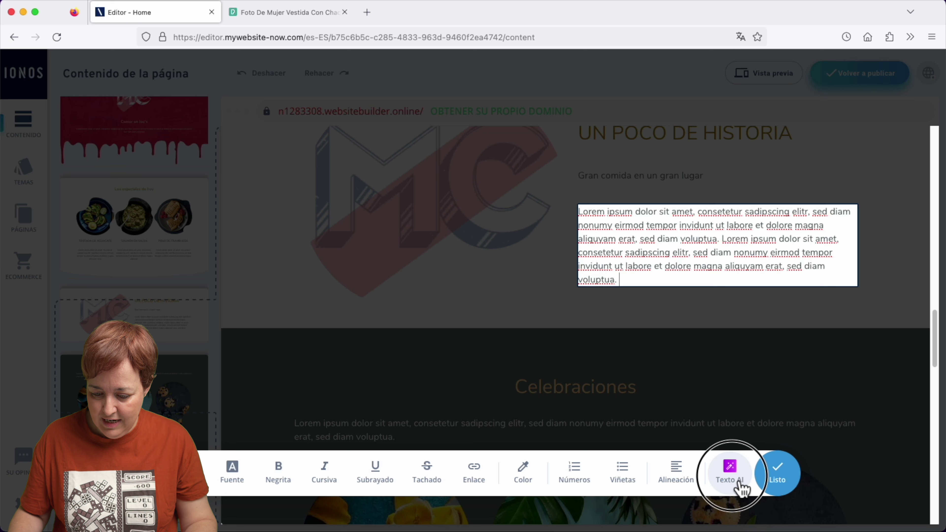
click(708, 243)
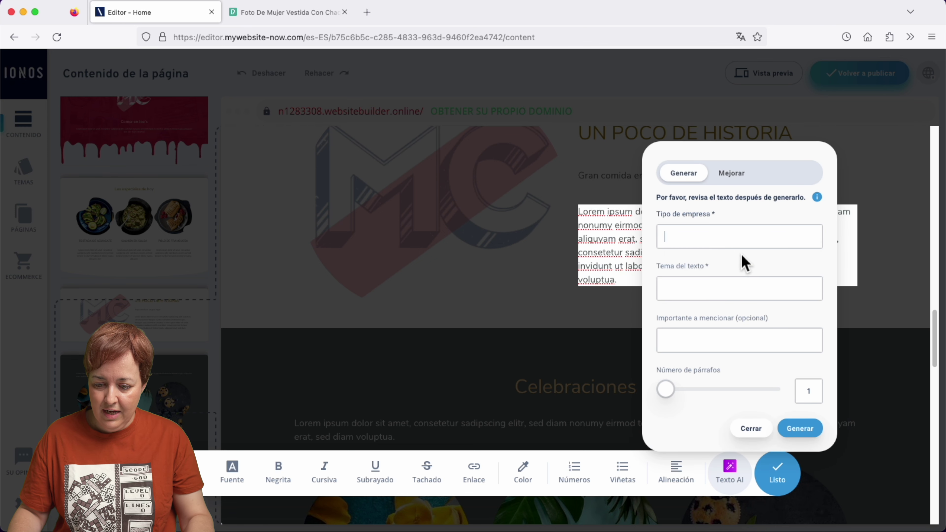
text(tienda de ropa)
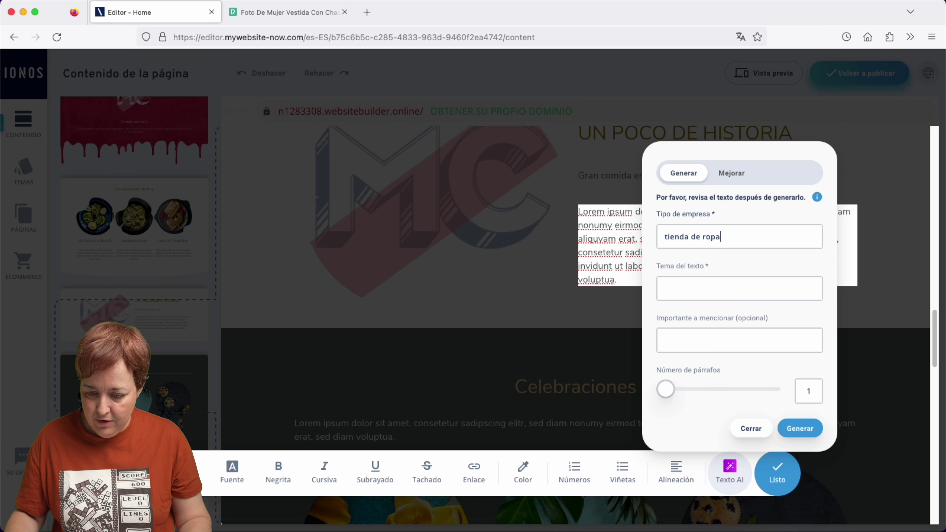
click(750, 299)
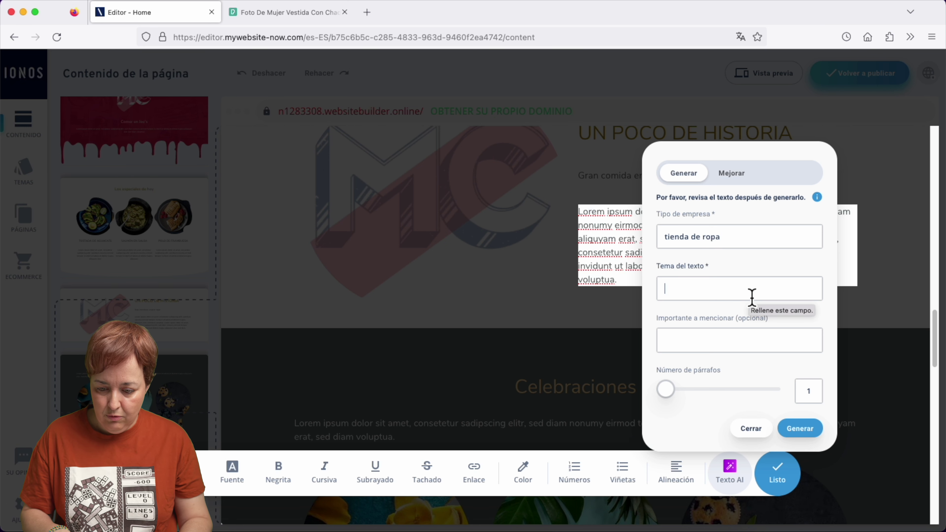
text(moda para jóvenes)
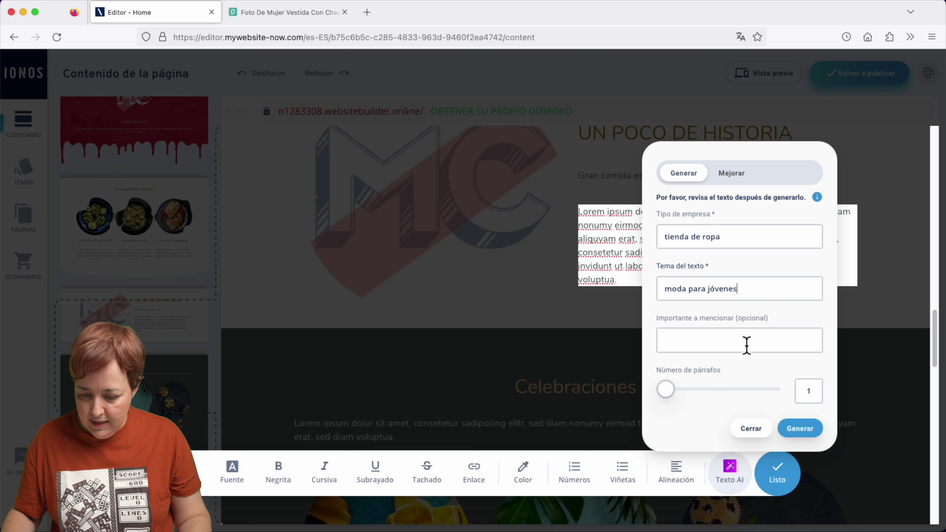
Step: Enter "camisetas divertidas, ropa alegre, muchos colores, buenos precios" as the important points to mention in the AI text
click(747, 345)
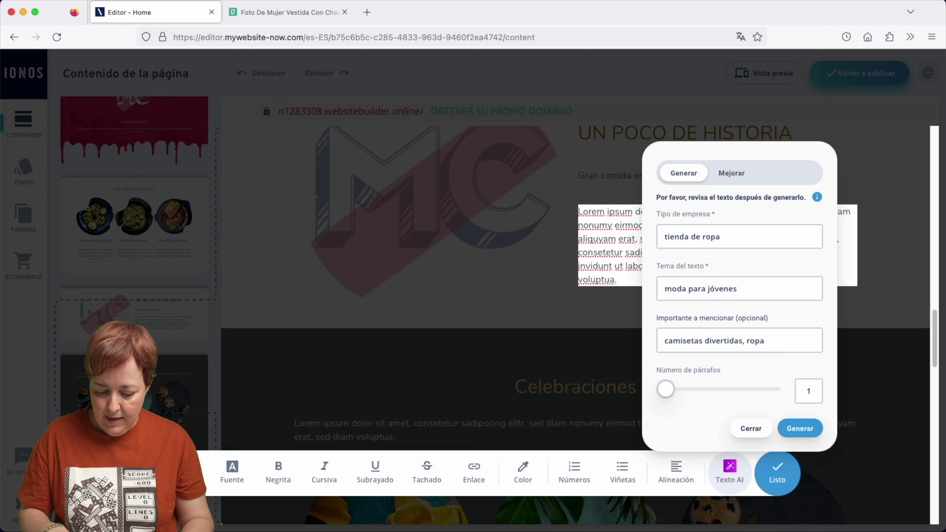
text(alegre, mu)
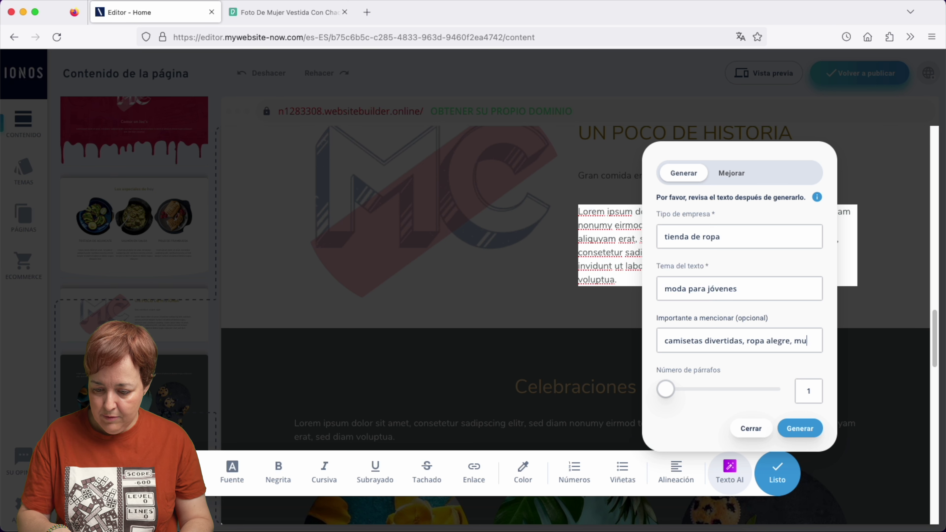
text(chos colores,)
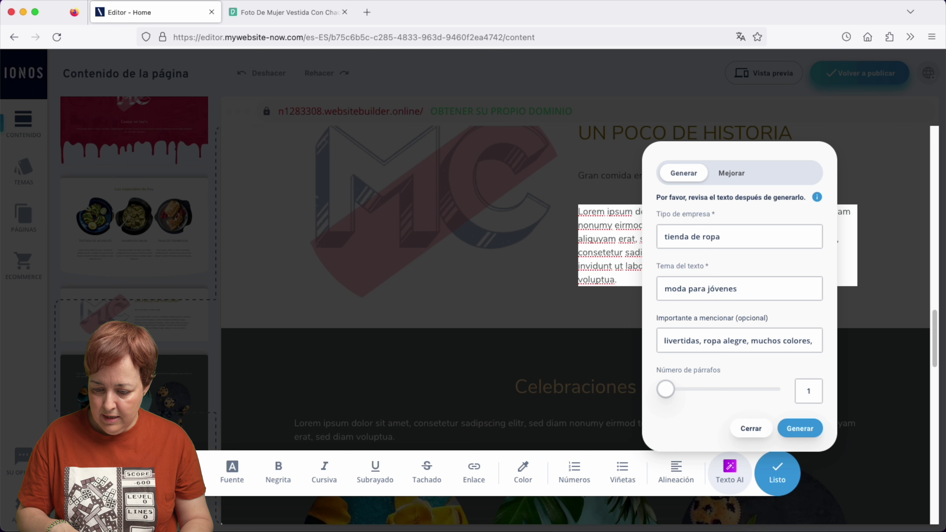
text( buenos)
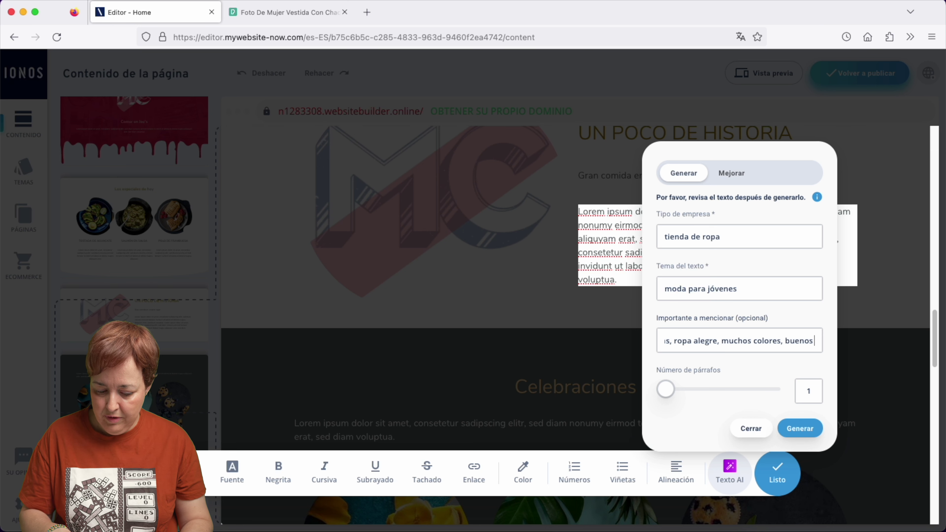
text( precios)
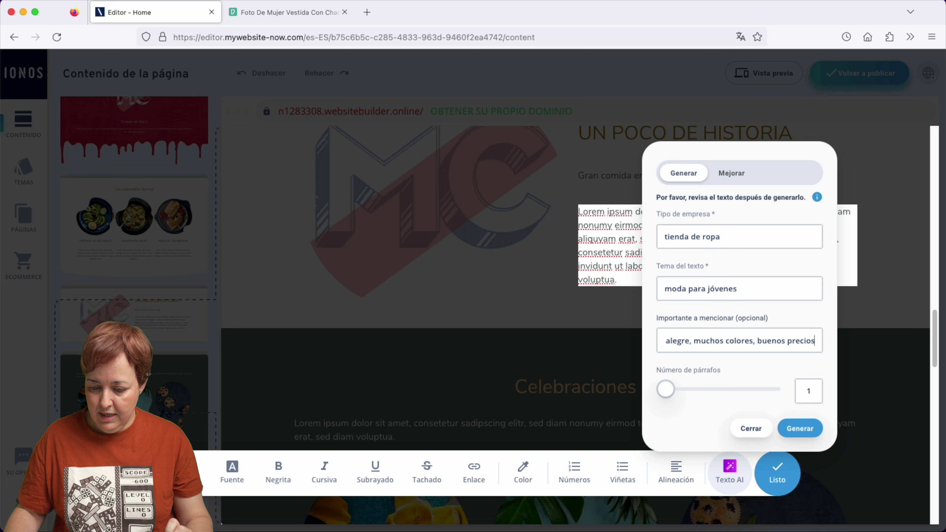
Step: Set the number of paragraphs to 2, generate the AI text and accept it in the history section
click(680, 394)
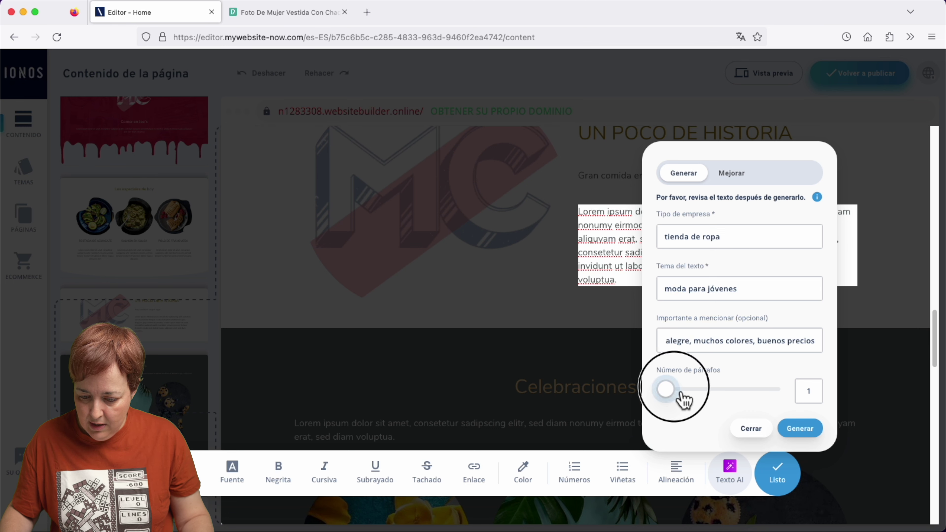
drag(687, 396, 713, 396)
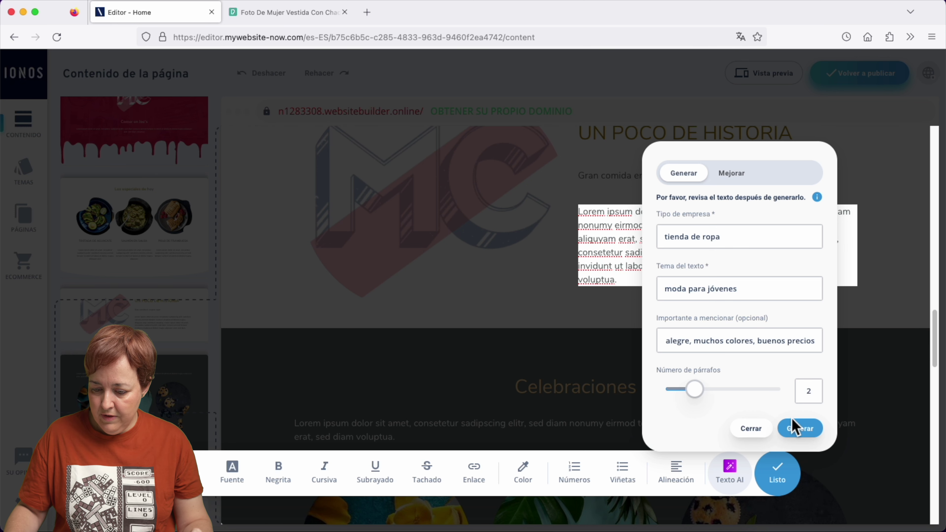
click(792, 425)
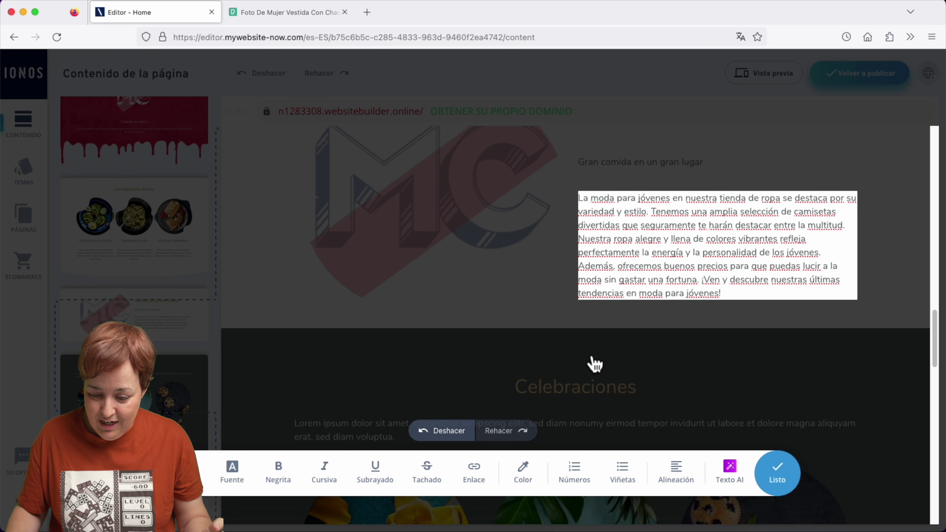
click(793, 487)
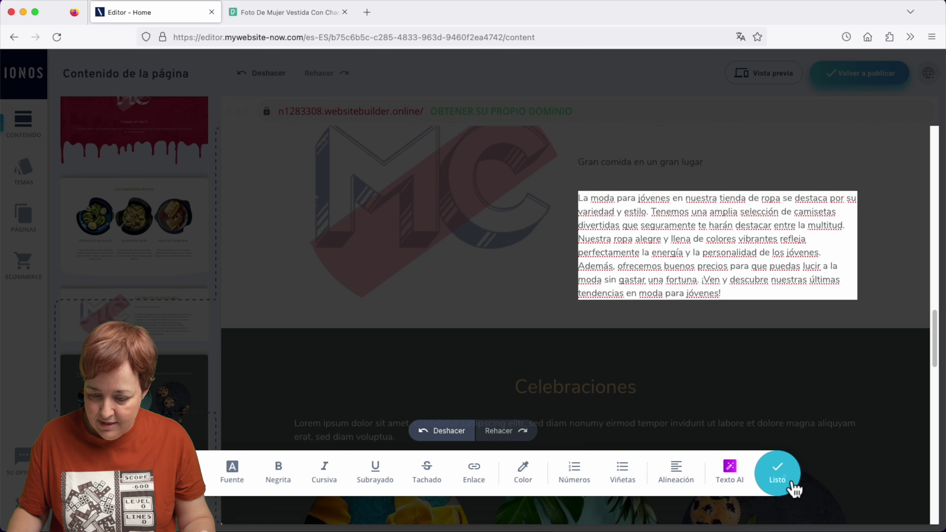